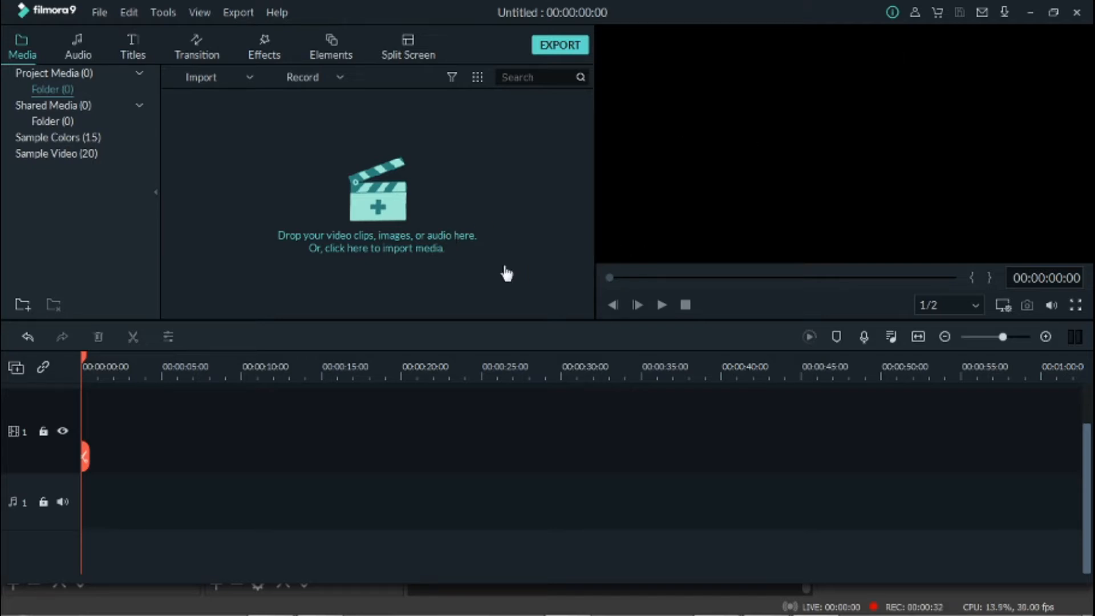
- Restore the editor window and maximize it again so it fills the whole screen
left_click(1054, 15)
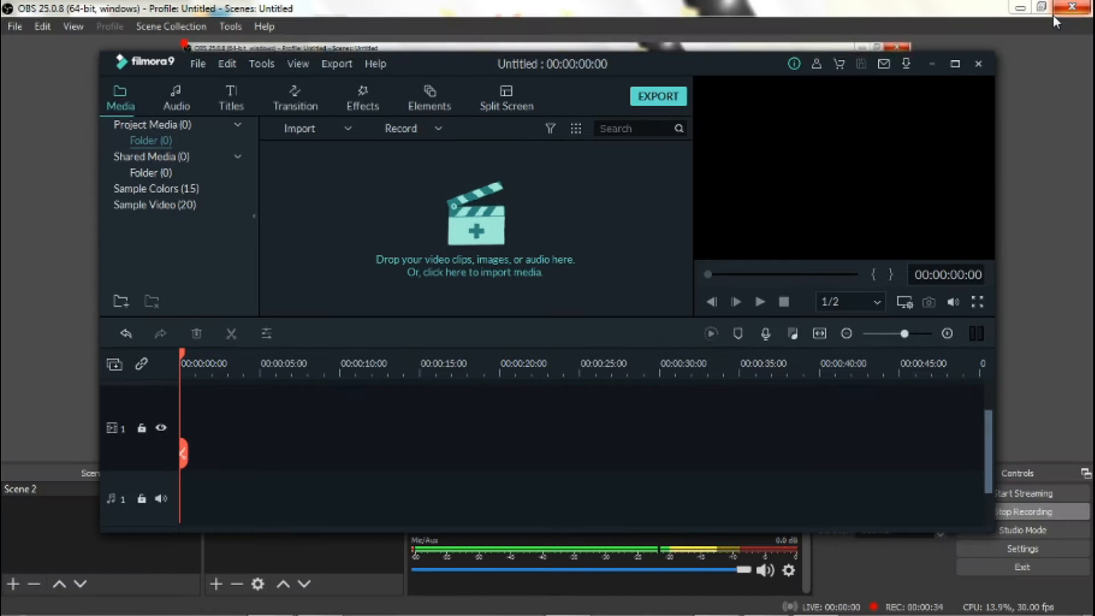
left_click(956, 63)
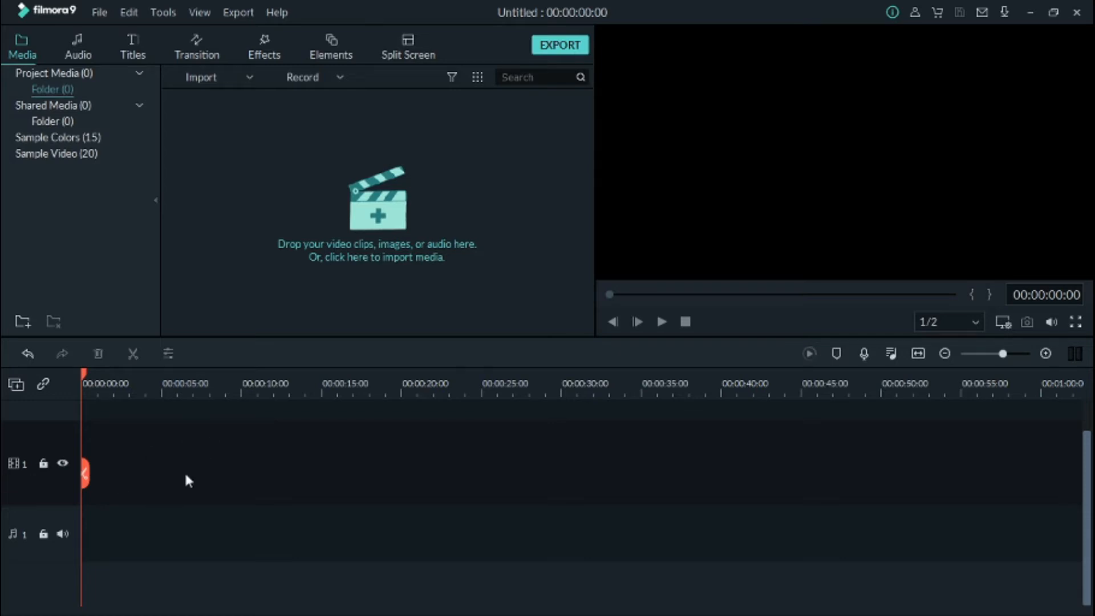
- Try the playhead on the empty timeline, and toggle video track 1's lock and visibility and audio track 1's lock
left_click_drag(85, 381, 114, 407)
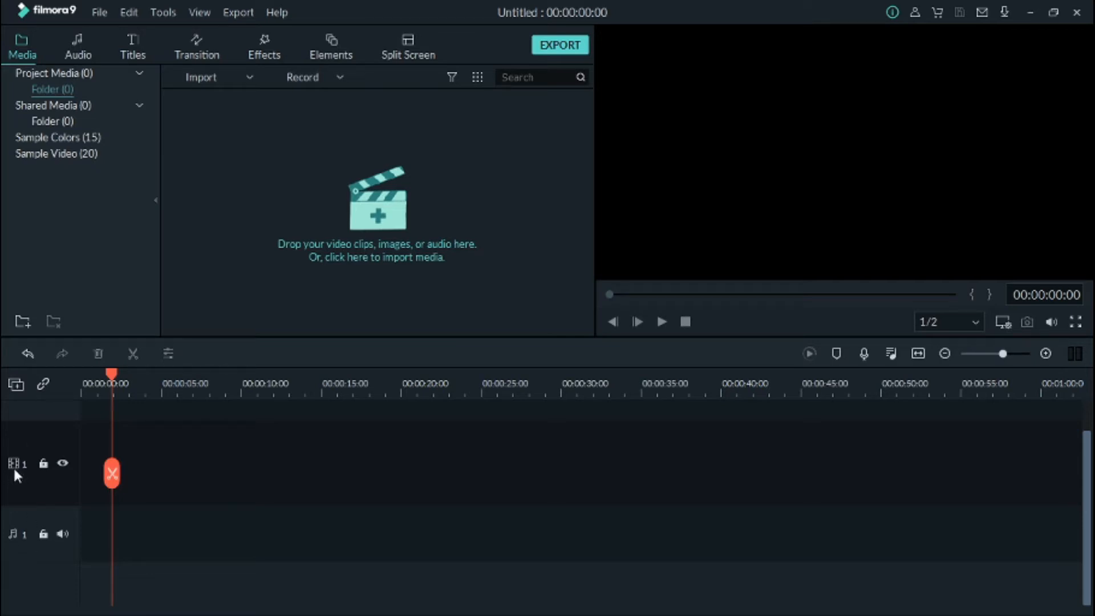
left_click(44, 465)
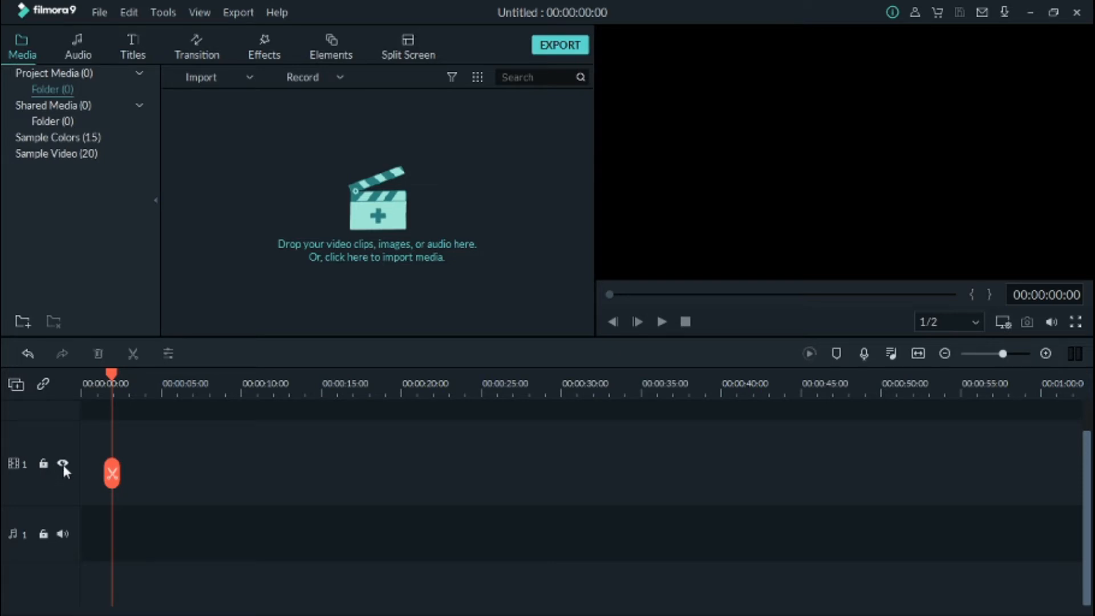
left_click(63, 465)
left_click(63, 465)
left_click(43, 535)
left_click(44, 534)
left_click_drag(114, 379, 95, 376)
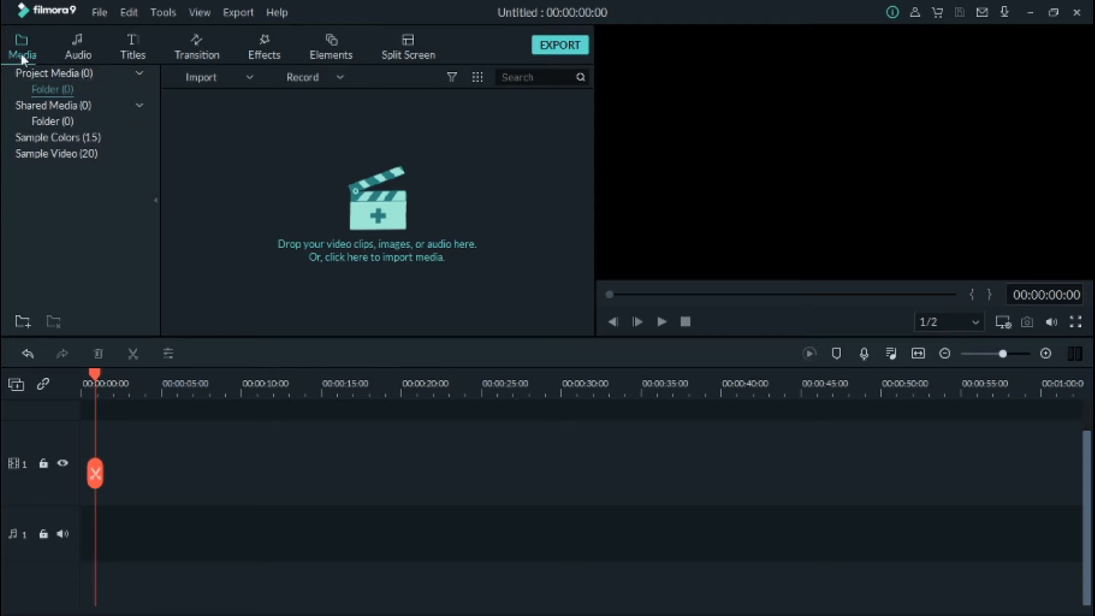
- Look through the Audio, Titles, Transition, Effects, Elements and Split Screen libraries
left_click(66, 47)
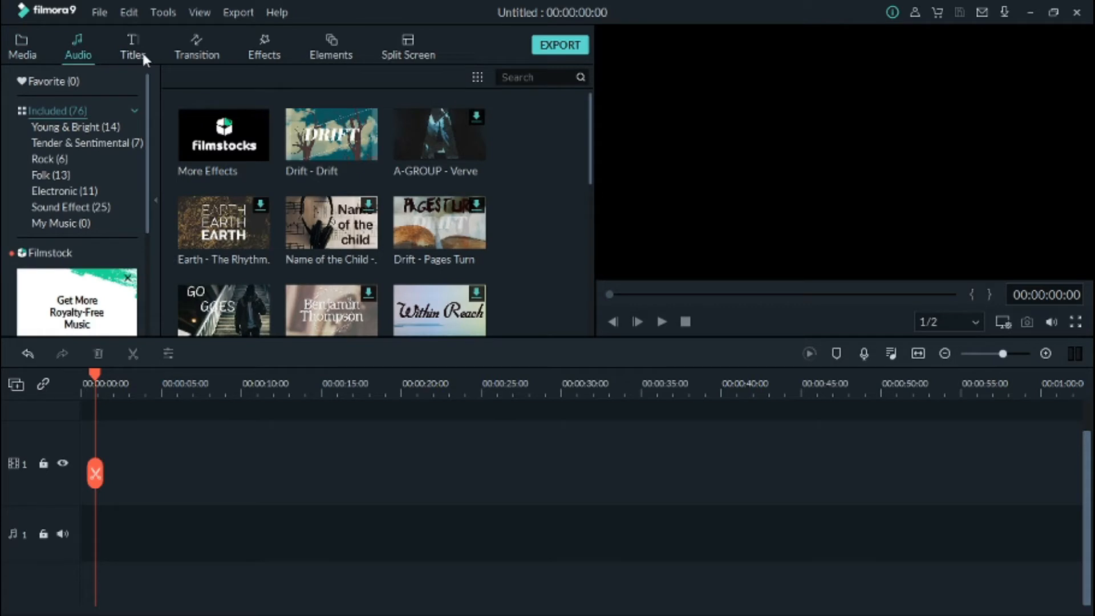
left_click(184, 54)
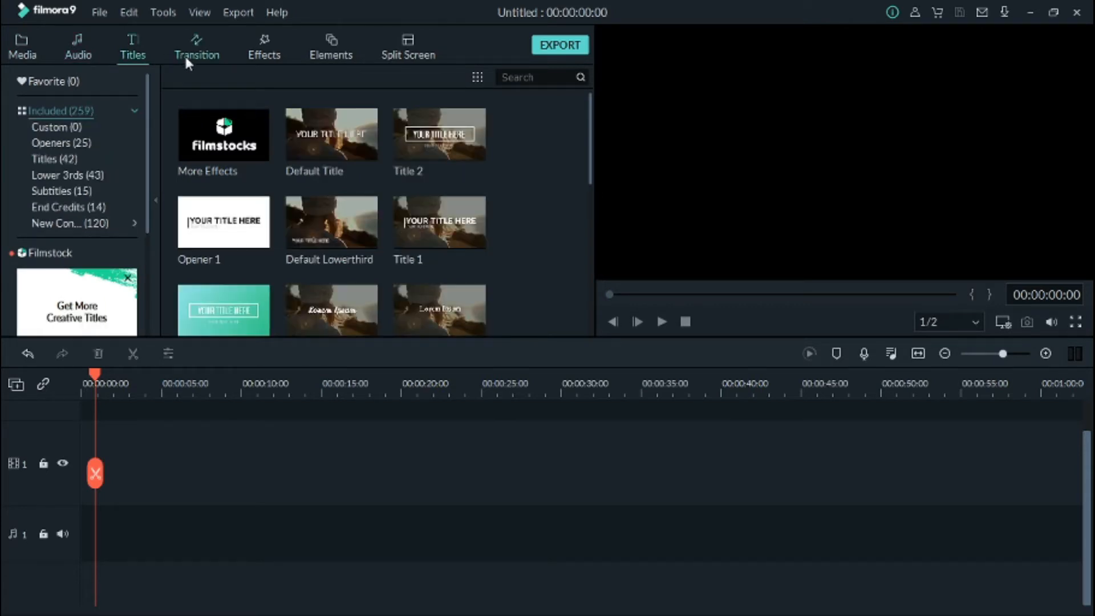
left_click(261, 57)
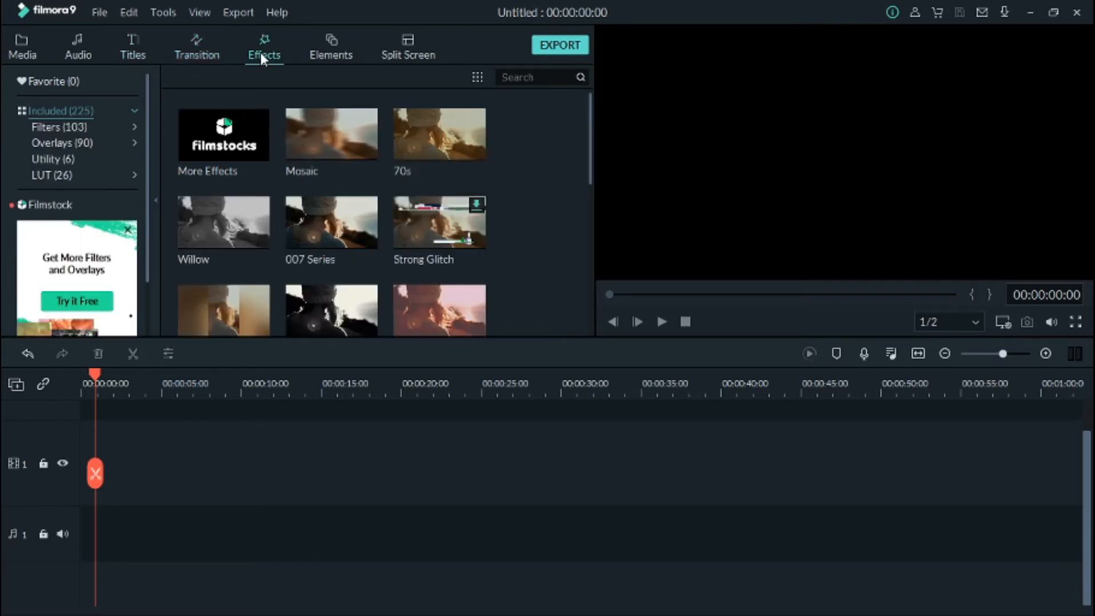
left_click(313, 56)
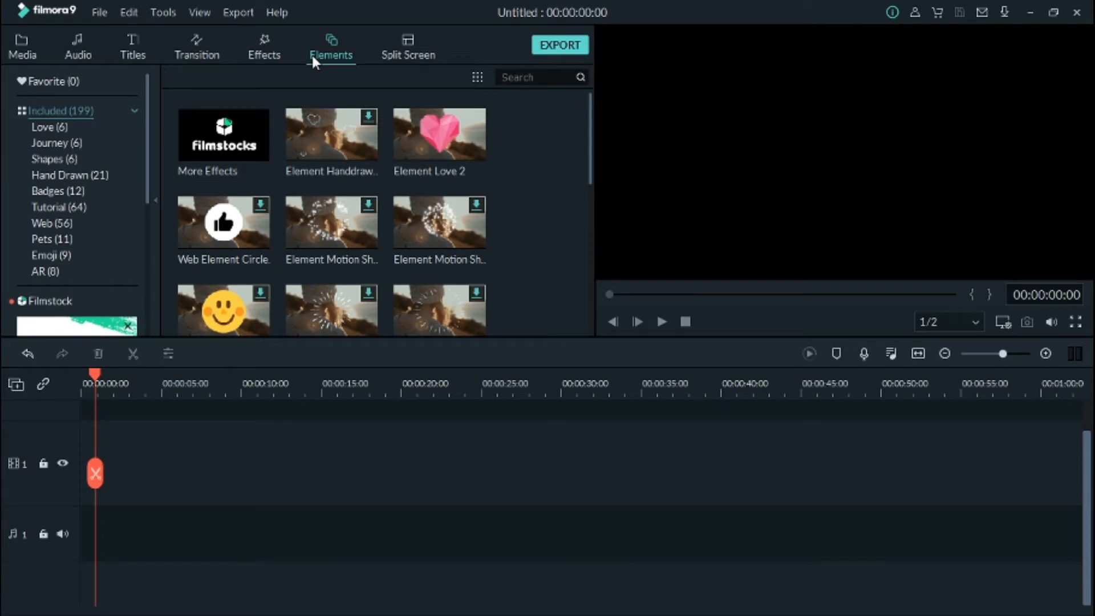
left_click(425, 48)
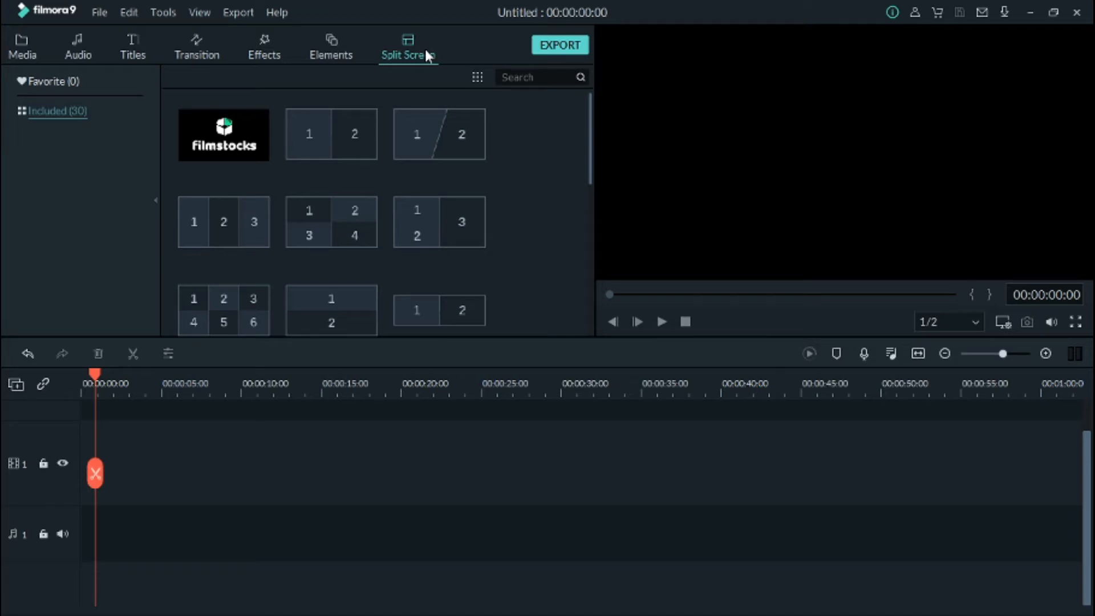
- Look through the Sample Colors and Sample Video collections in the media library
left_click(39, 59)
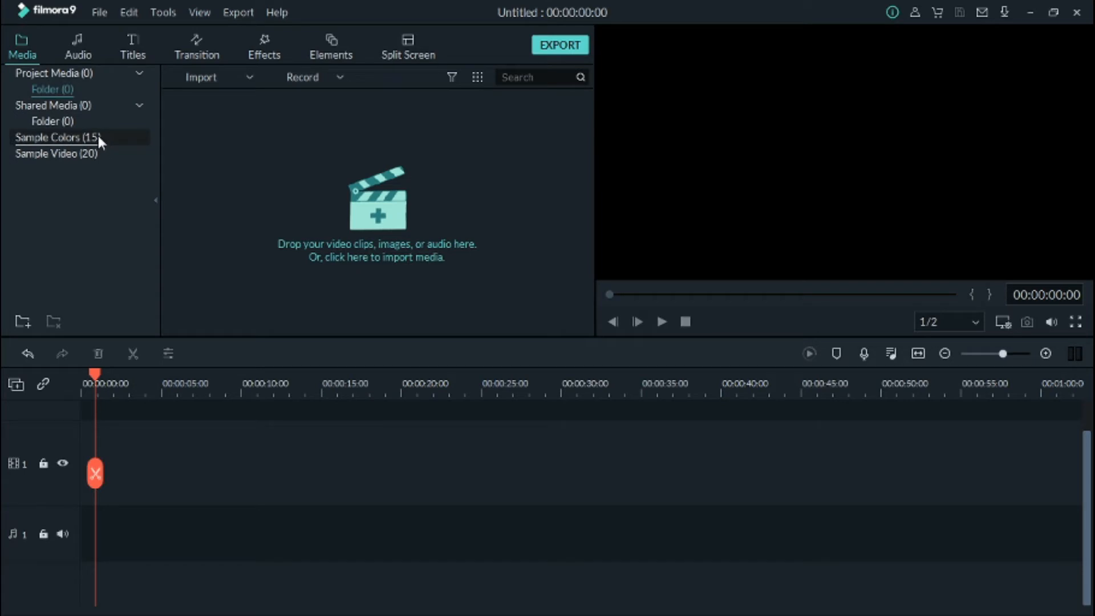
left_click(78, 138)
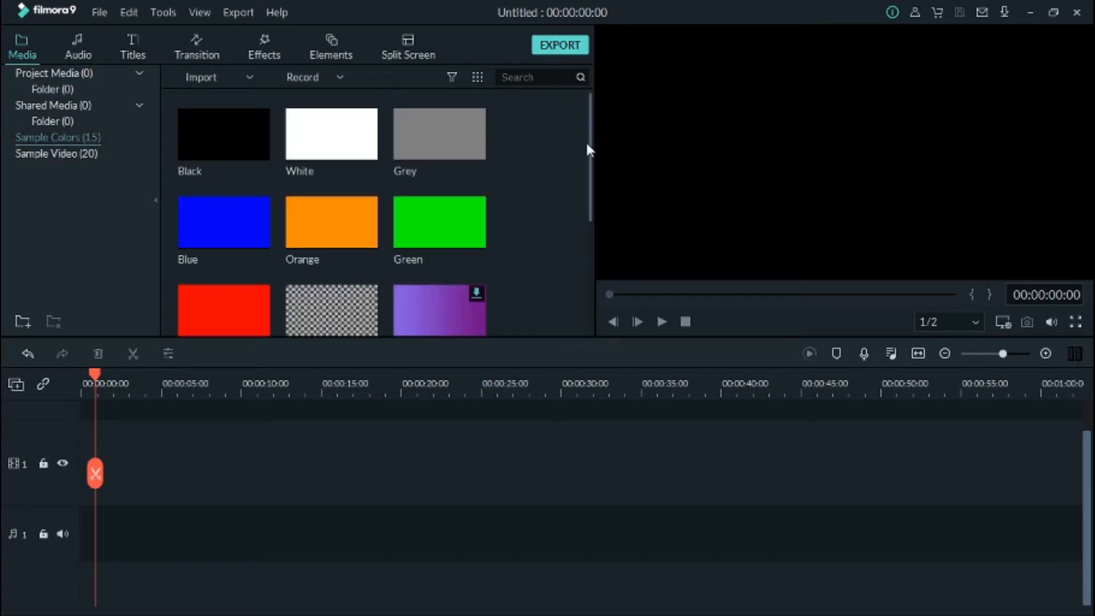
mouse_move(591, 147)
left_mouse_down()
mouse_move(587, 220)
mouse_move(579, 139)
left_mouse_up()
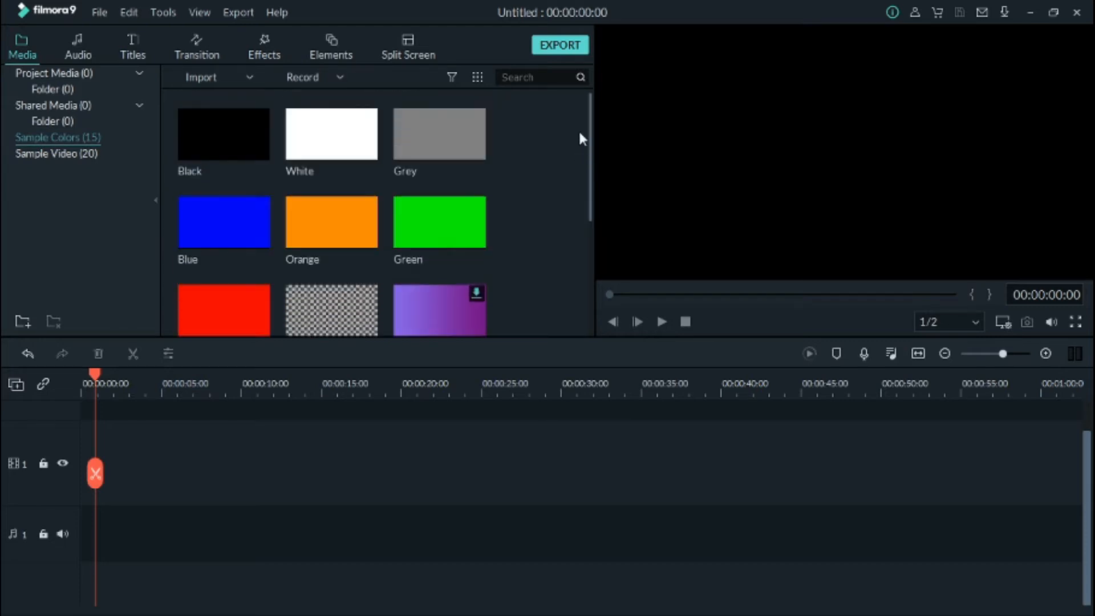
left_click(92, 156)
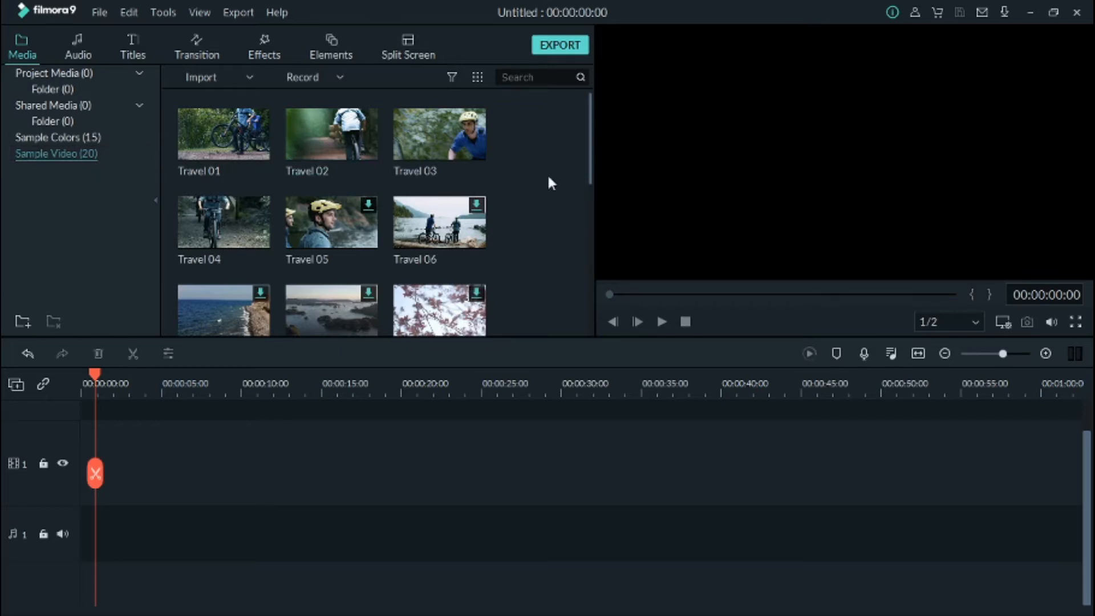
mouse_move(591, 156)
left_mouse_down()
mouse_move(589, 287)
mouse_move(584, 143)
left_mouse_up()
- Import the graphicdesign video into the project media and place it at the start of video track 1
left_click(66, 74)
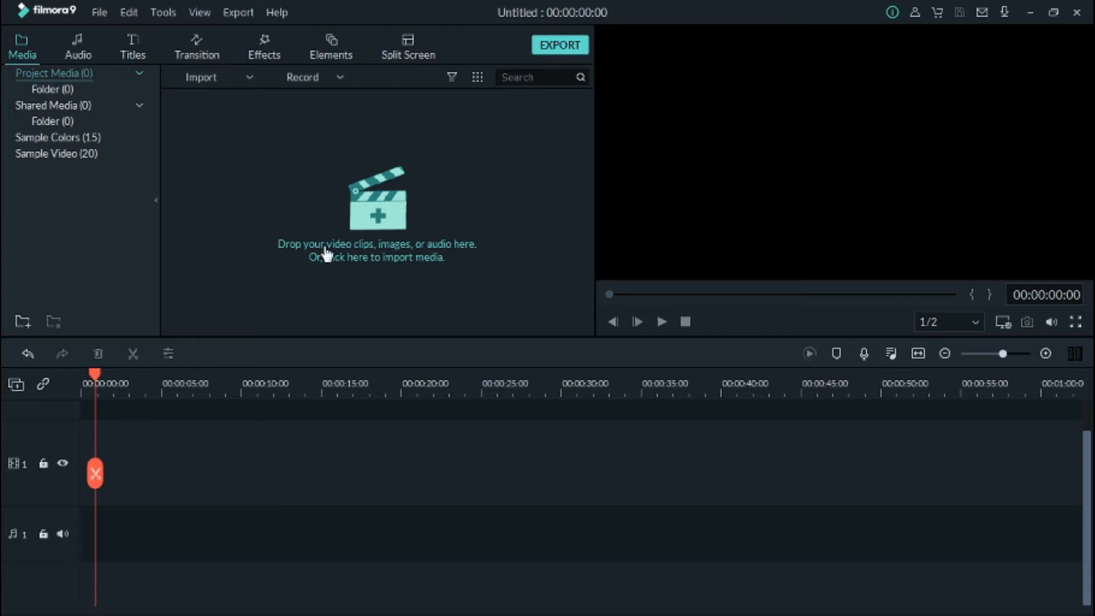
left_click(399, 205)
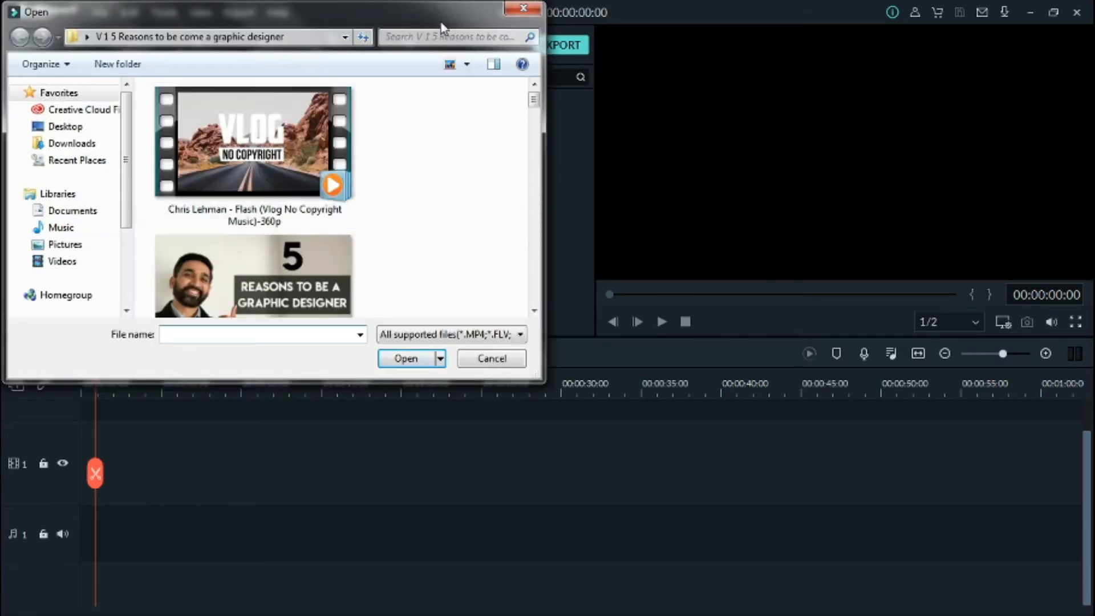
left_click_drag(535, 108, 535, 114)
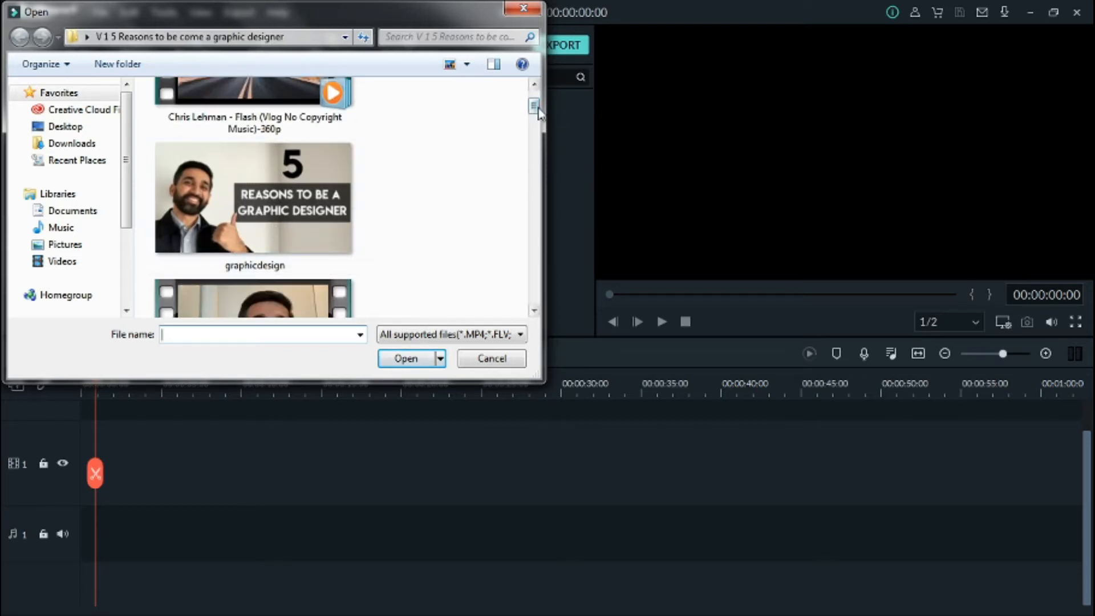
left_click_drag(538, 112, 533, 115)
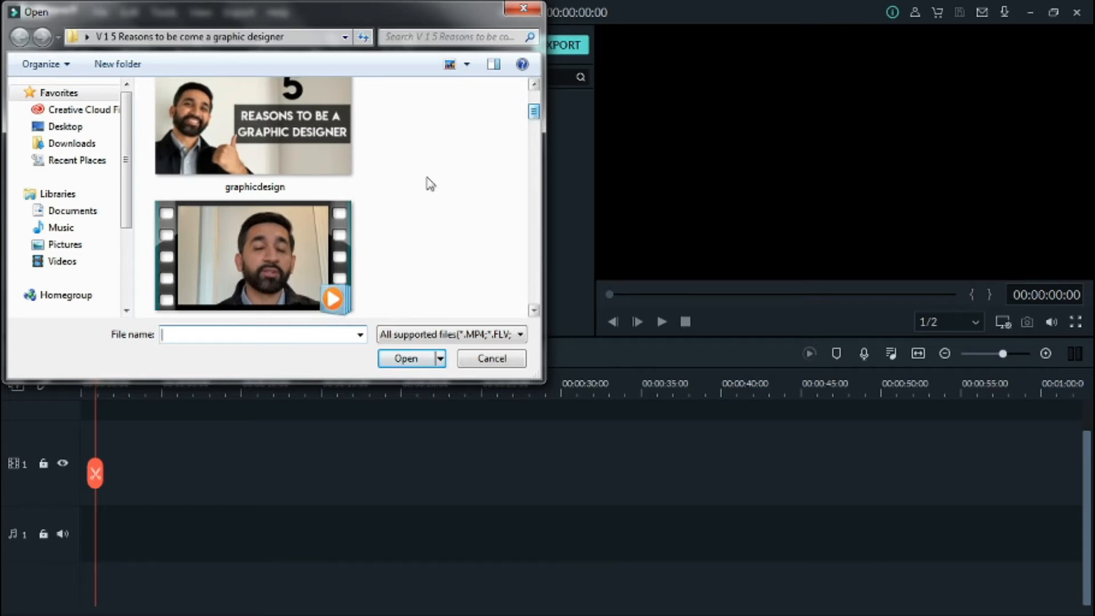
left_click(291, 242)
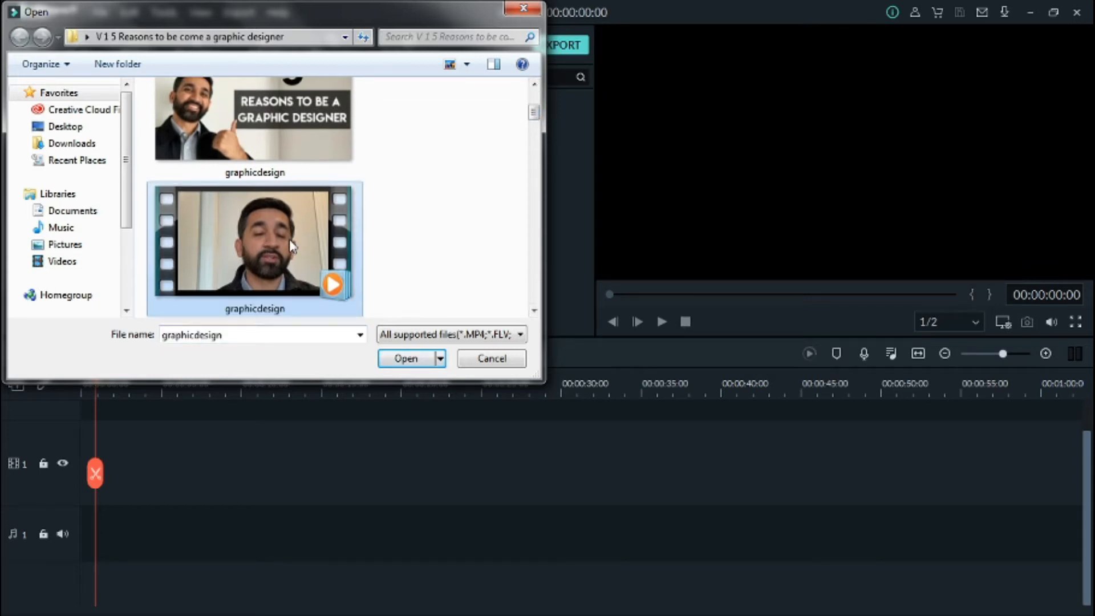
left_click(406, 360)
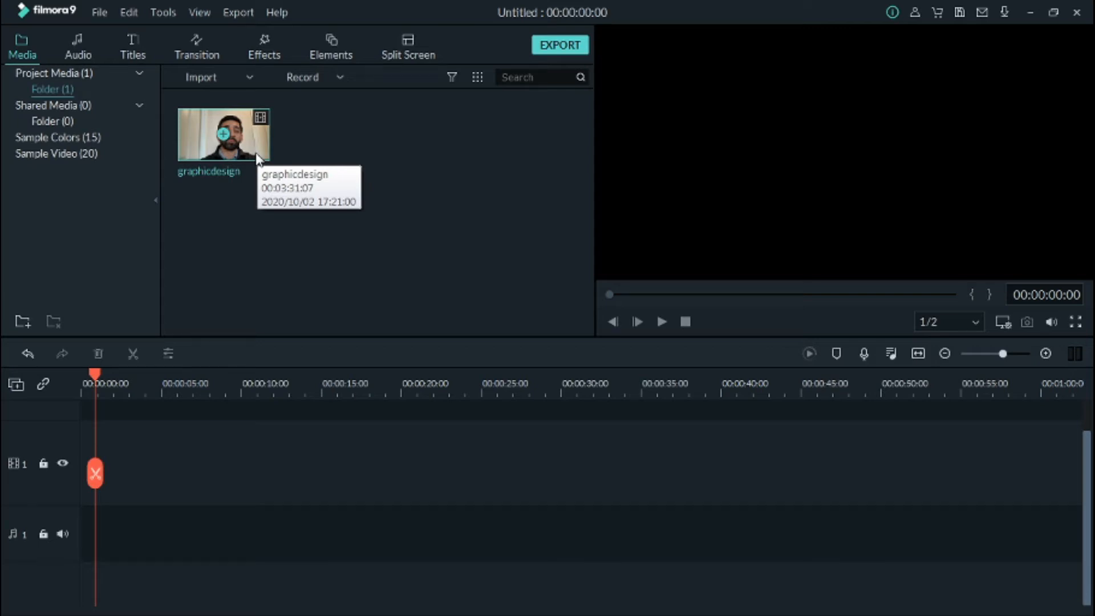
left_click_drag(257, 153, 81, 494)
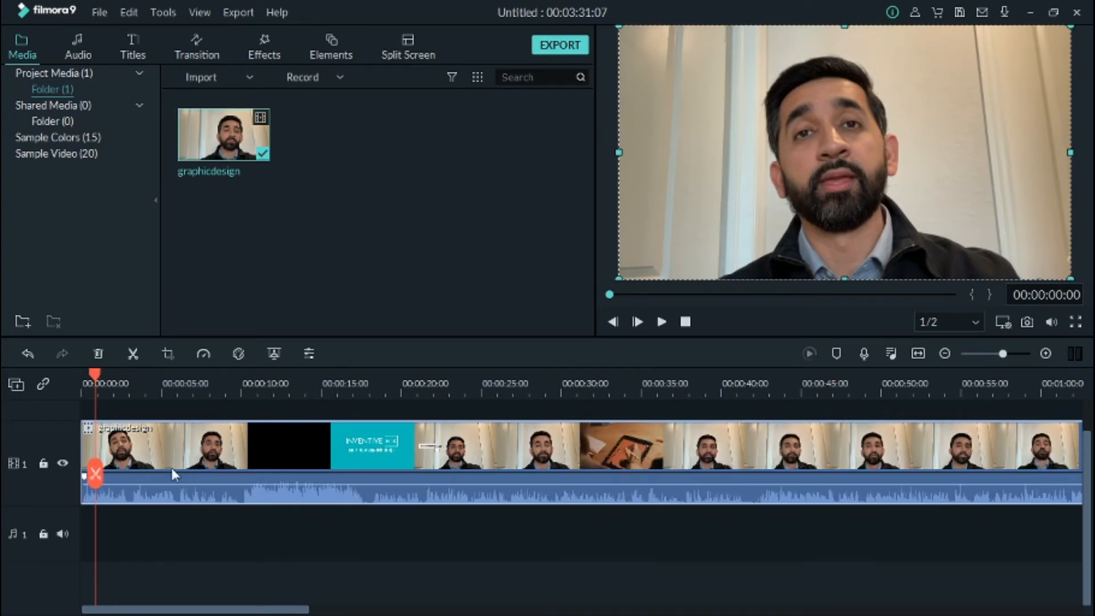
- Add a second video track and place another copy of the graphicdesign clip at its start
left_click(16, 385)
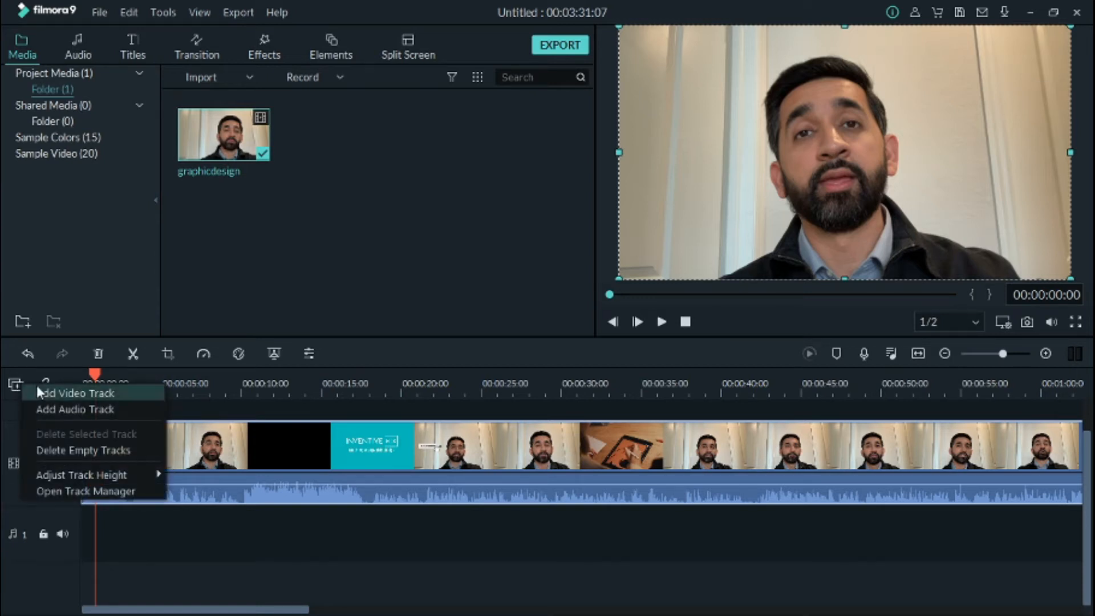
left_click(80, 392)
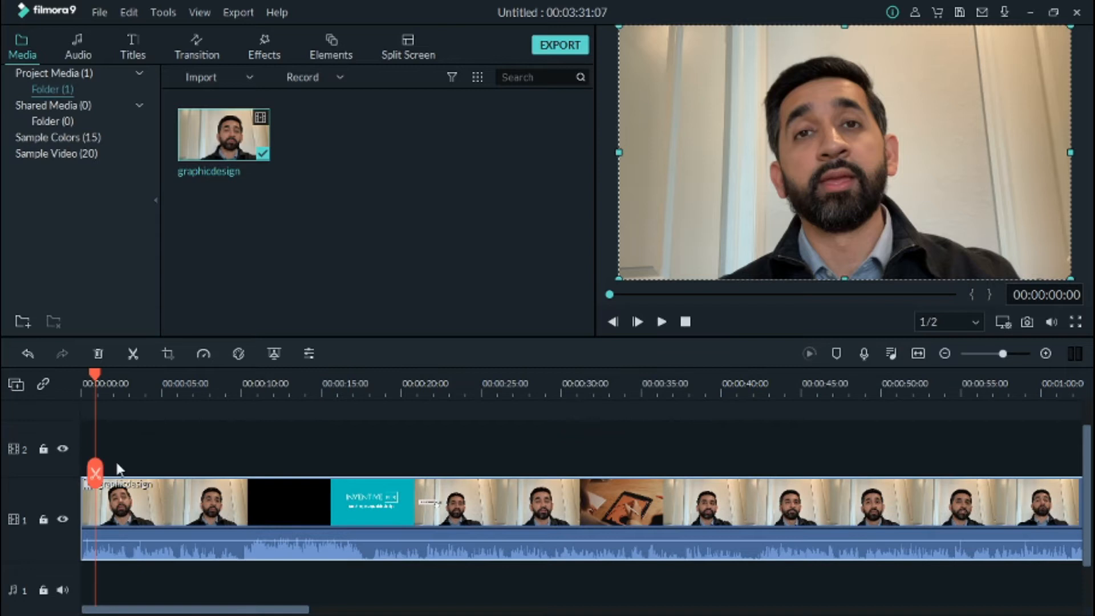
left_click_drag(245, 137, 84, 443)
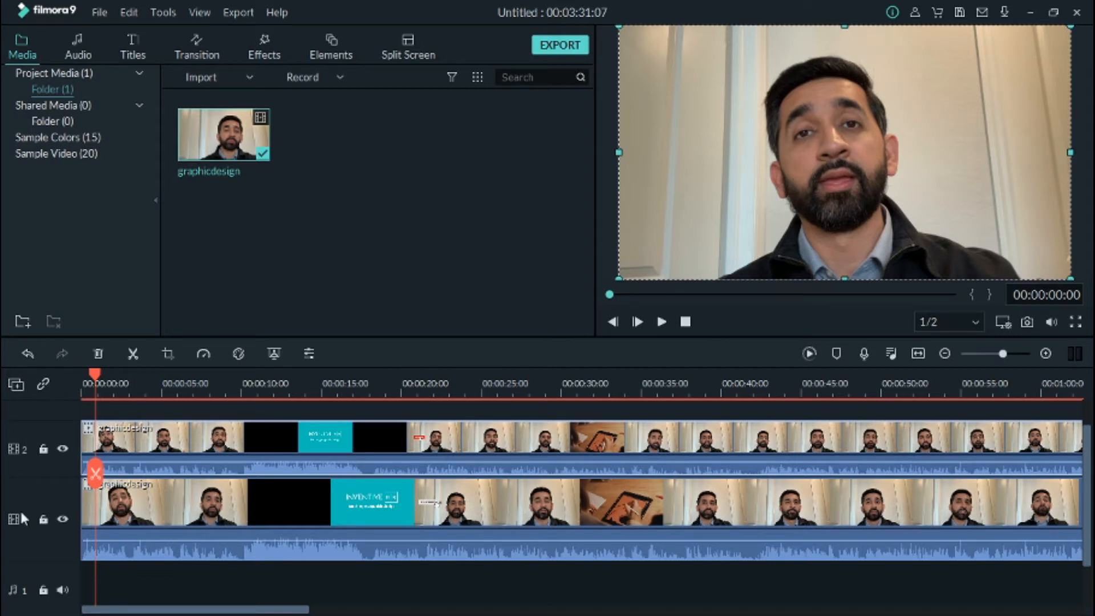
- Delete video track 2 together with its clip
left_click(33, 463)
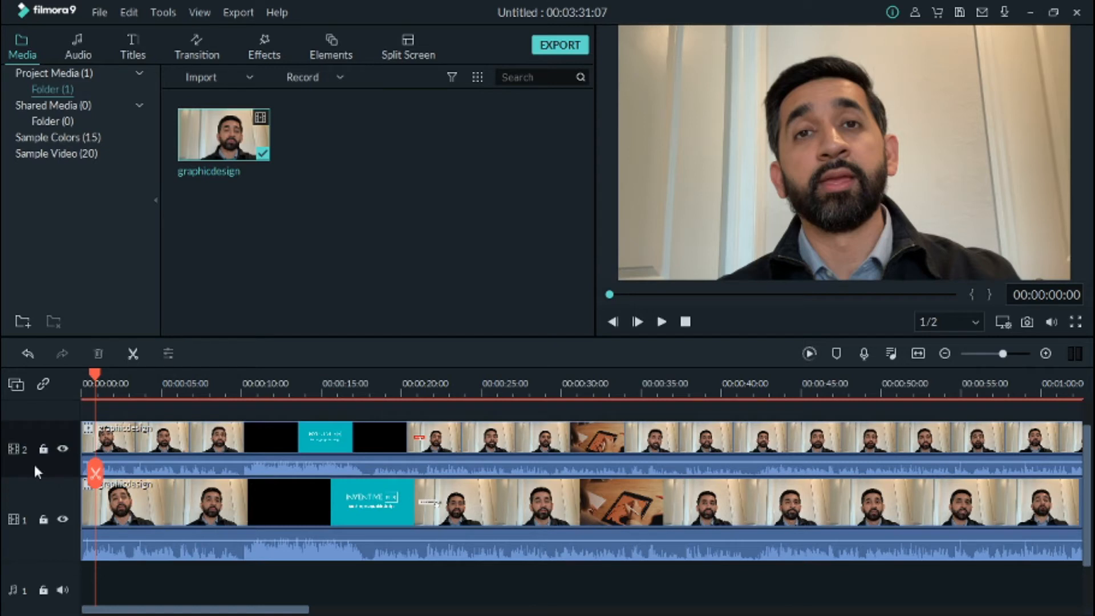
right_click(58, 431)
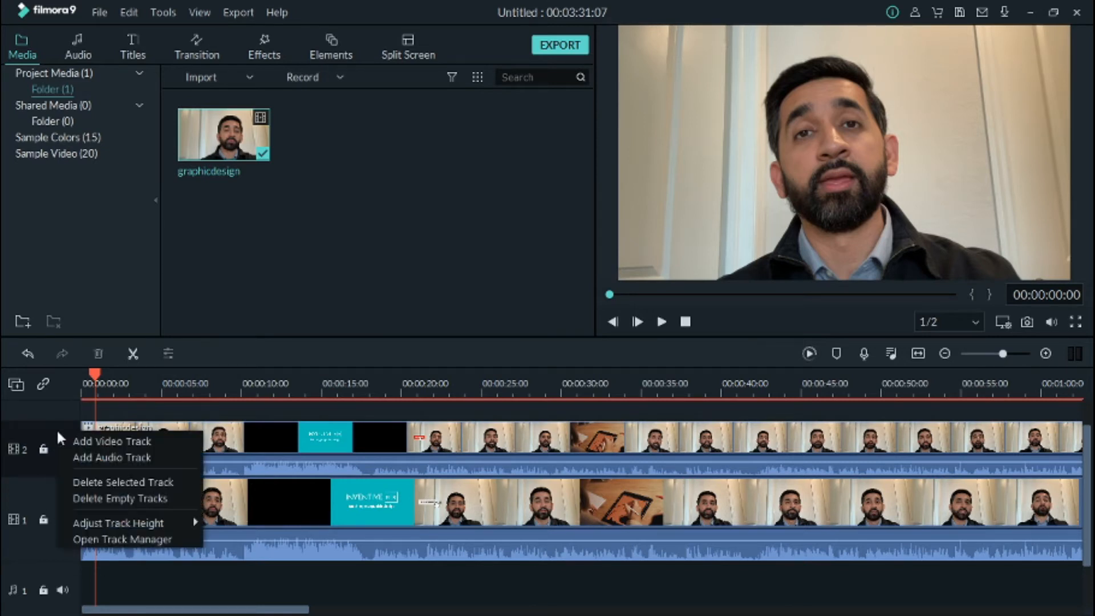
left_click(108, 482)
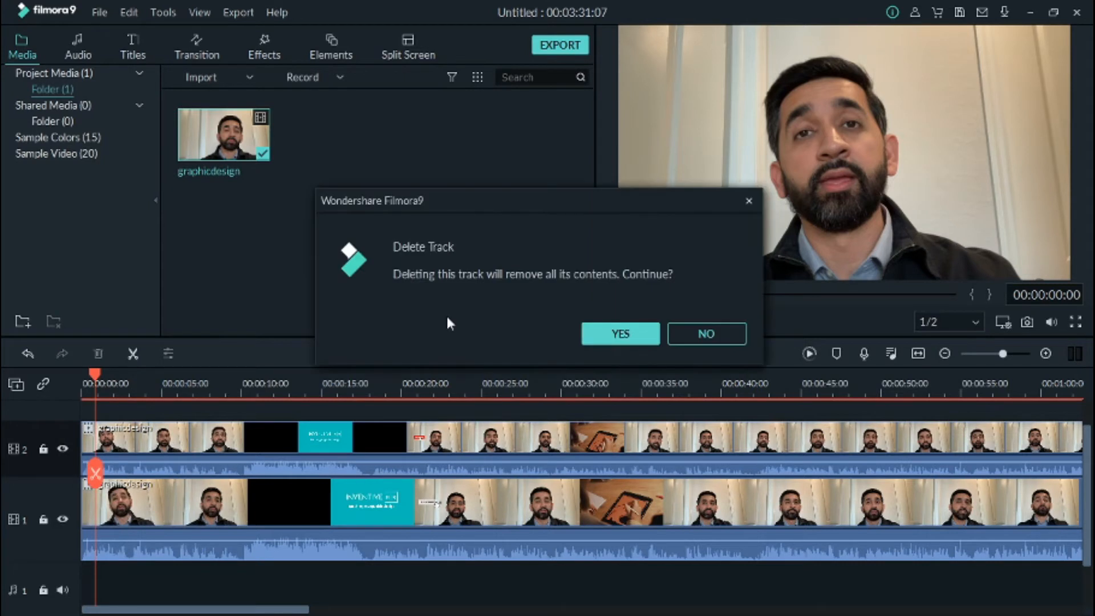
left_click(621, 334)
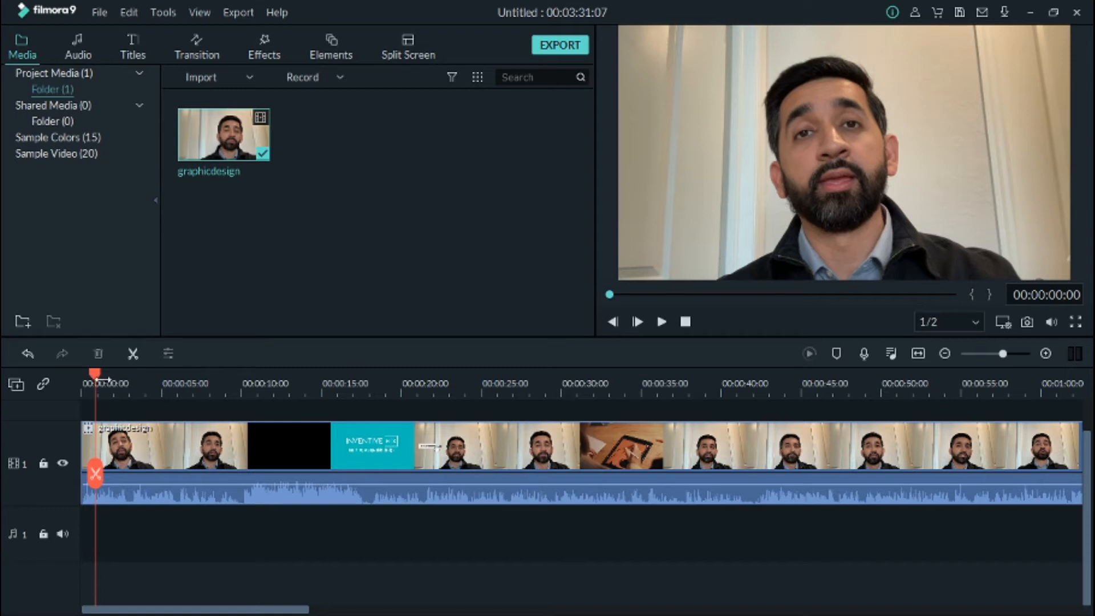
- Scrub through the graphicdesign clip to about 1:02 and back to about 31 seconds, and return the playhead to the start
mouse_move(95, 378)
left_mouse_down()
mouse_move(317, 385)
mouse_move(191, 403)
mouse_move(289, 385)
mouse_move(704, 437)
mouse_move(580, 427)
mouse_move(468, 454)
mouse_move(230, 444)
left_mouse_up()
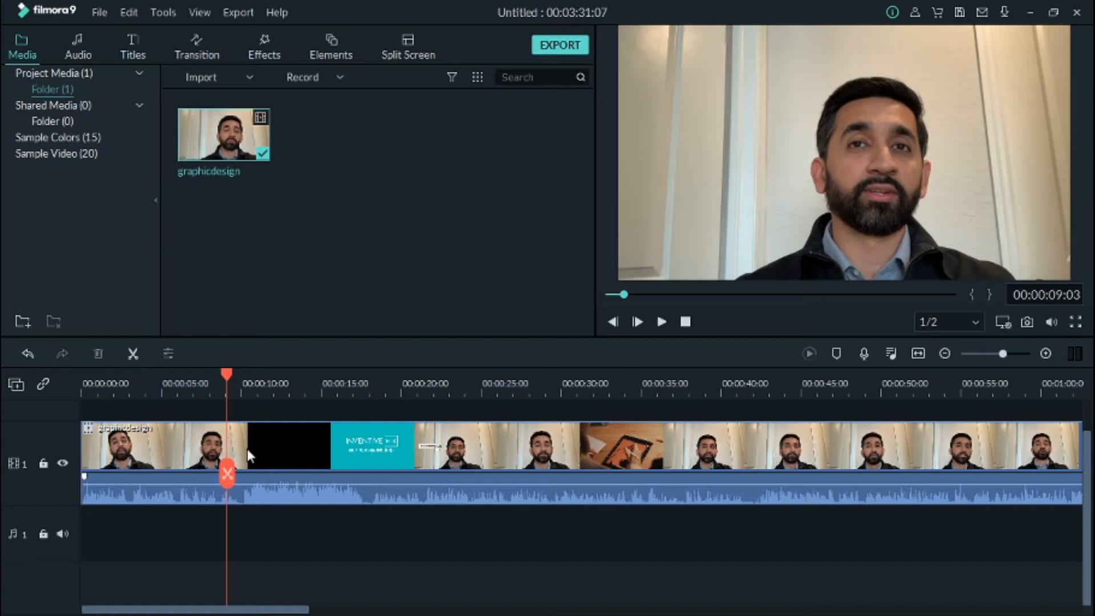
mouse_move(227, 373)
left_mouse_down()
mouse_move(210, 373)
mouse_move(444, 407)
mouse_move(636, 465)
mouse_move(578, 450)
mouse_move(617, 444)
mouse_move(556, 448)
left_mouse_up()
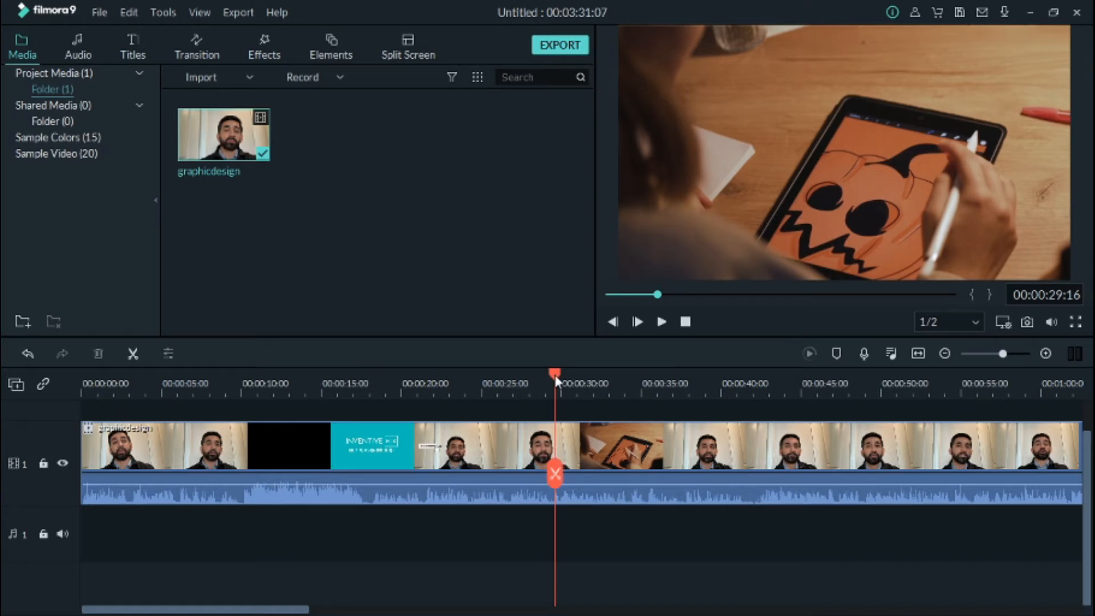
mouse_move(555, 375)
left_mouse_down()
mouse_move(521, 375)
mouse_move(625, 383)
mouse_move(507, 367)
mouse_move(633, 389)
mouse_move(704, 386)
mouse_move(537, 390)
mouse_move(573, 380)
mouse_move(563, 377)
left_mouse_up()
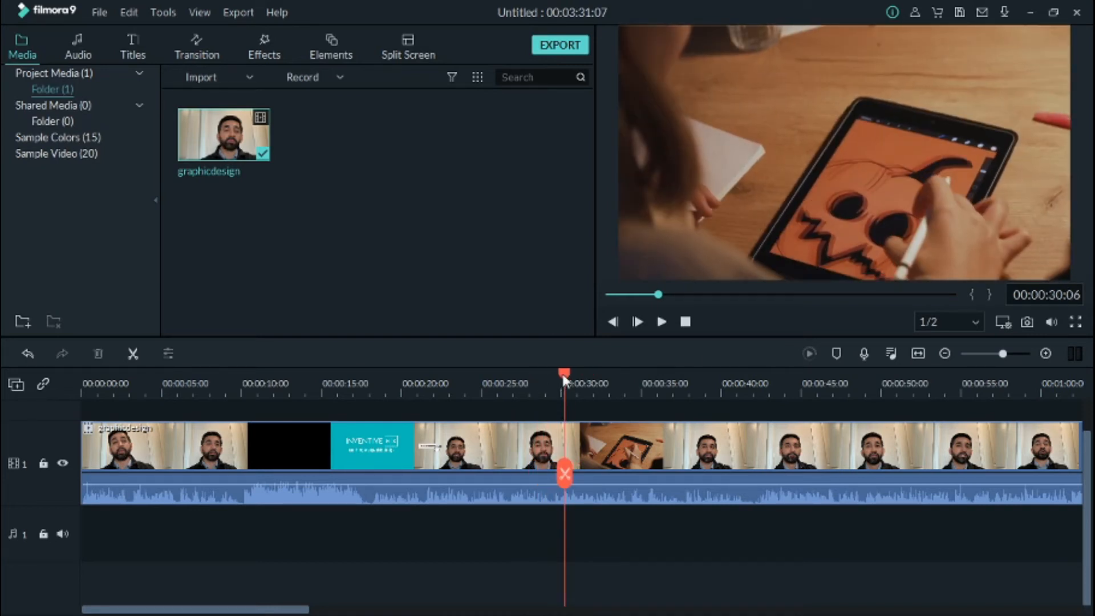
left_click_drag(564, 374, 578, 377)
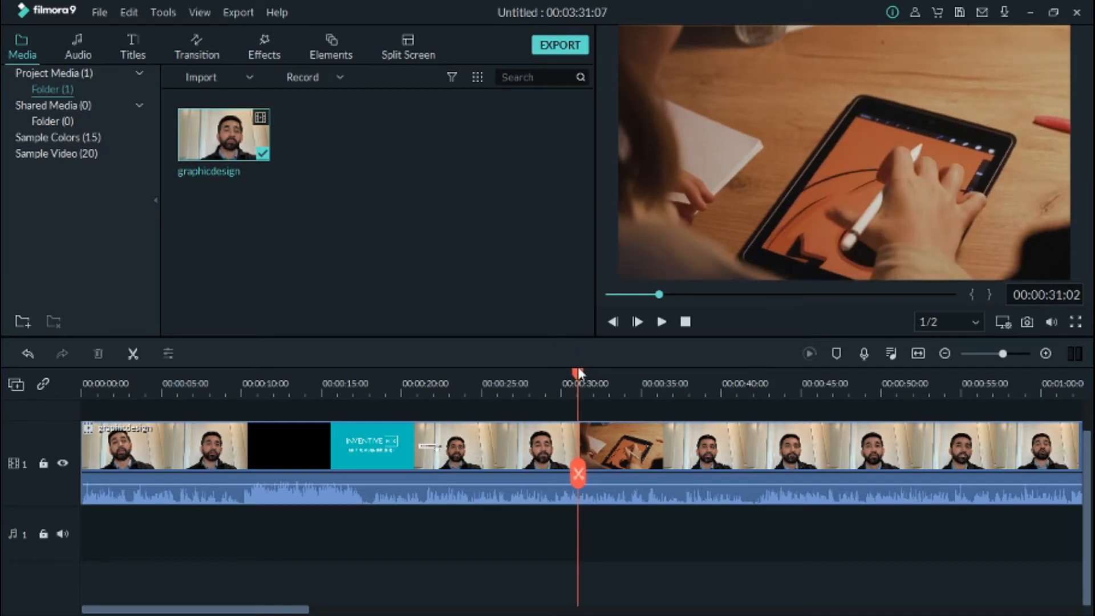
left_click_drag(577, 372, 1070, 395)
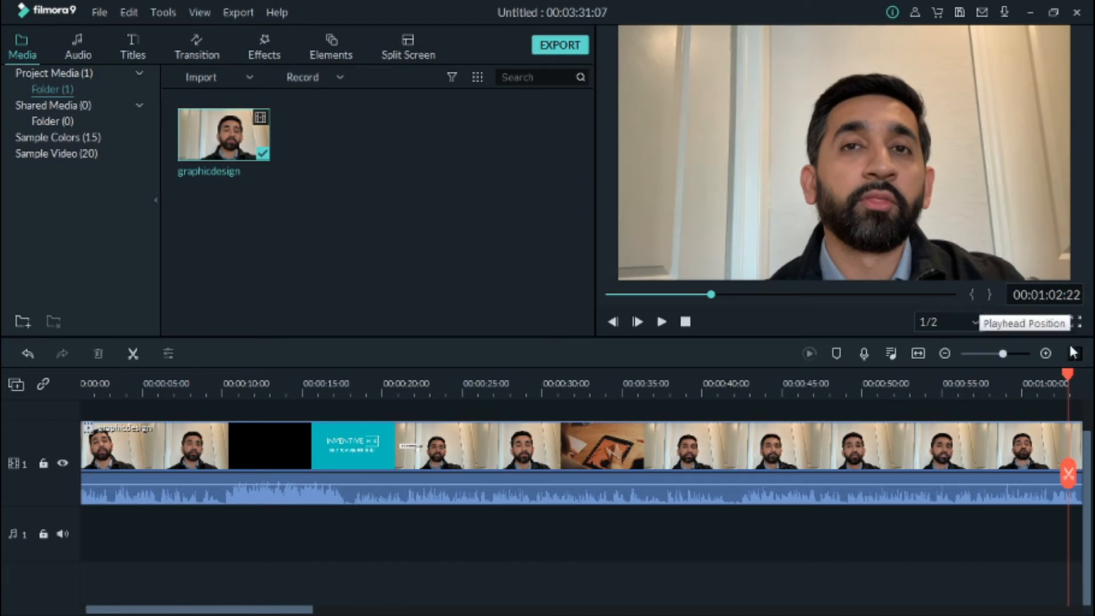
mouse_move(1069, 375)
left_mouse_down()
mouse_move(549, 379)
mouse_move(560, 377)
left_mouse_up()
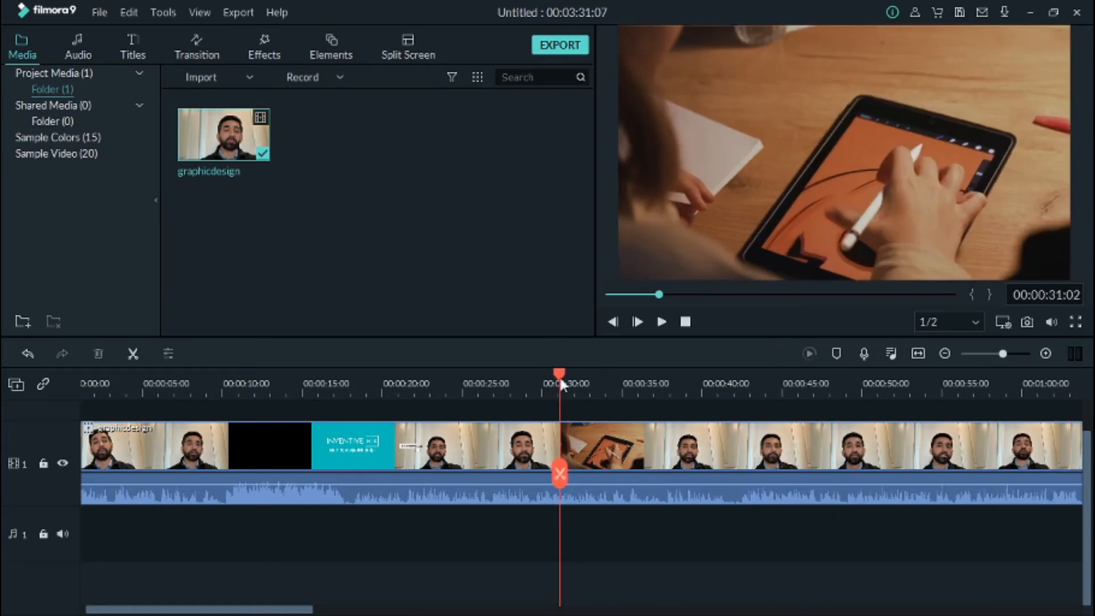
left_click(686, 322)
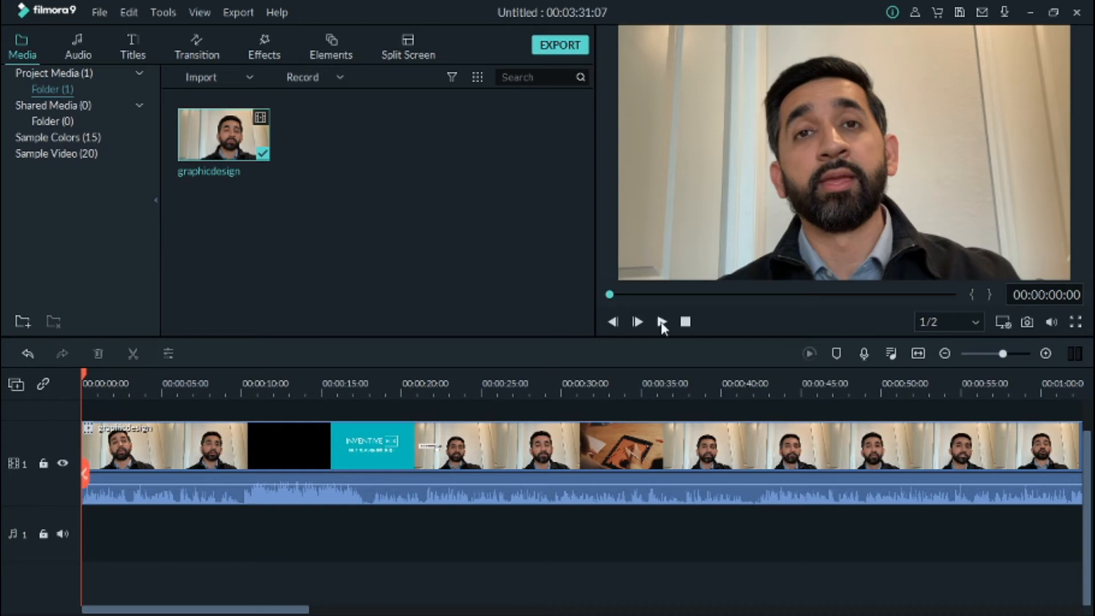
- Preview the opening of the graphicdesign clip to about 6 seconds, stepping back frame by frame, and return the playhead to the start
left_click(661, 322)
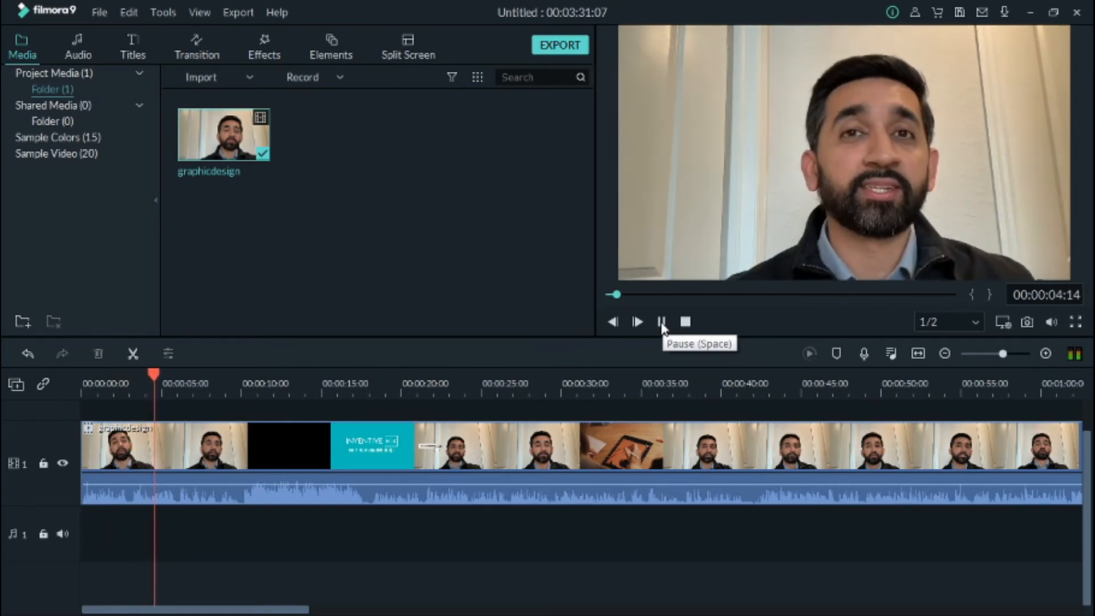
left_click(662, 322)
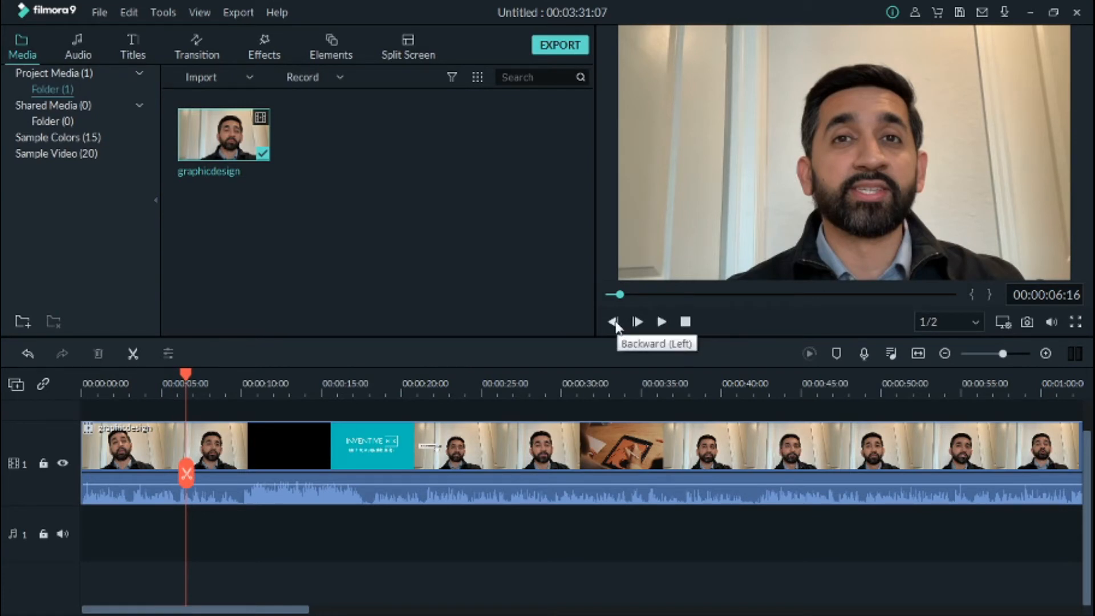
left_click(613, 323)
left_click(614, 322)
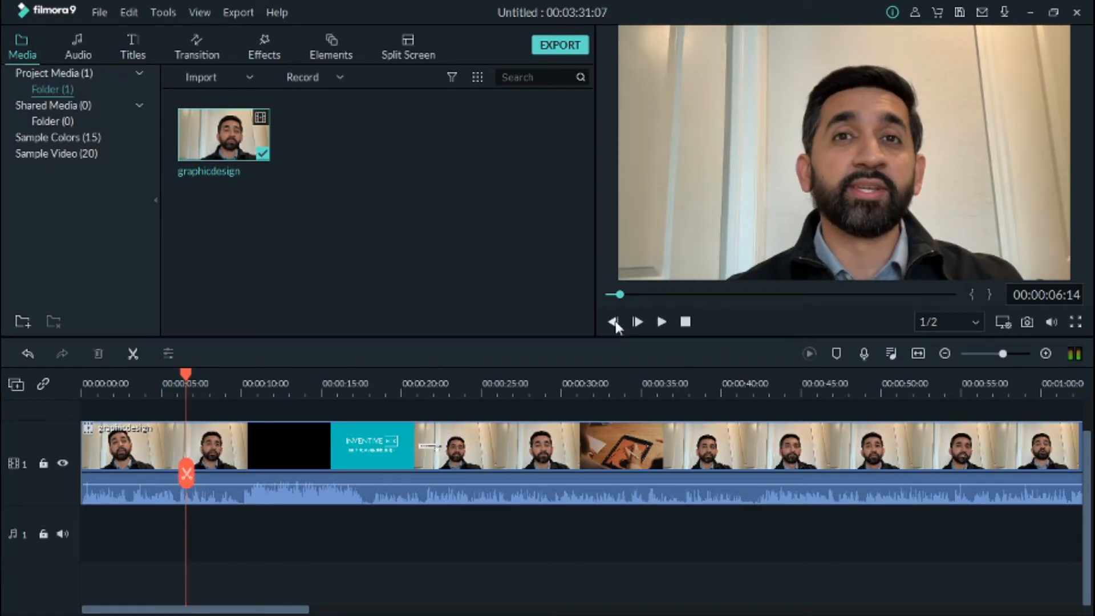
left_click(614, 322)
left_click(613, 322)
left_click(614, 323)
left_click(614, 323)
left_click(614, 322)
left_click(614, 322)
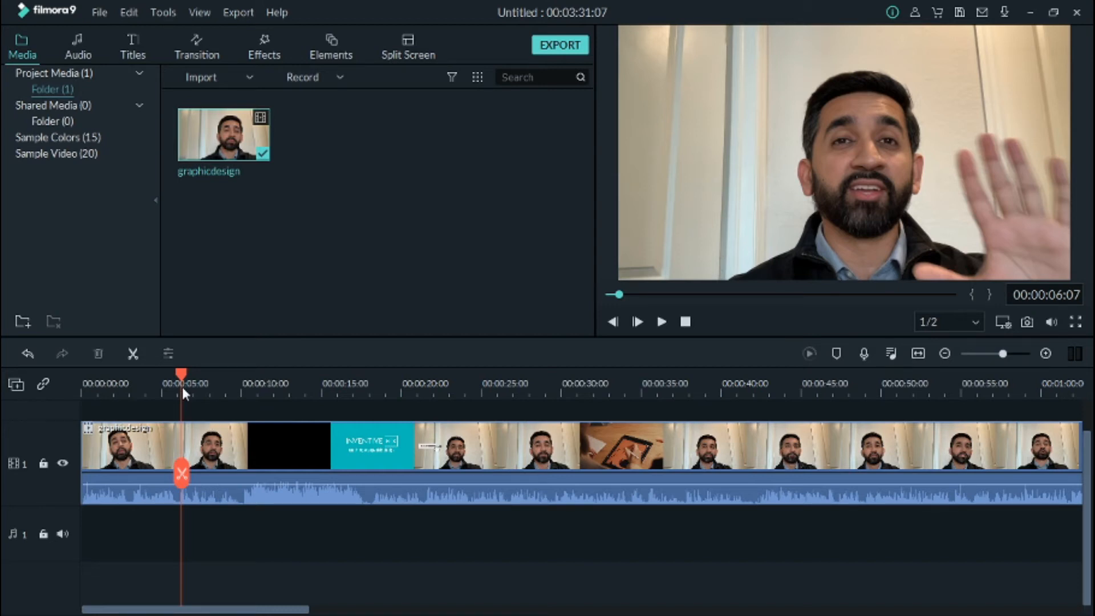
mouse_move(183, 378)
left_mouse_down()
mouse_move(177, 371)
mouse_move(204, 372)
mouse_move(193, 376)
left_mouse_up()
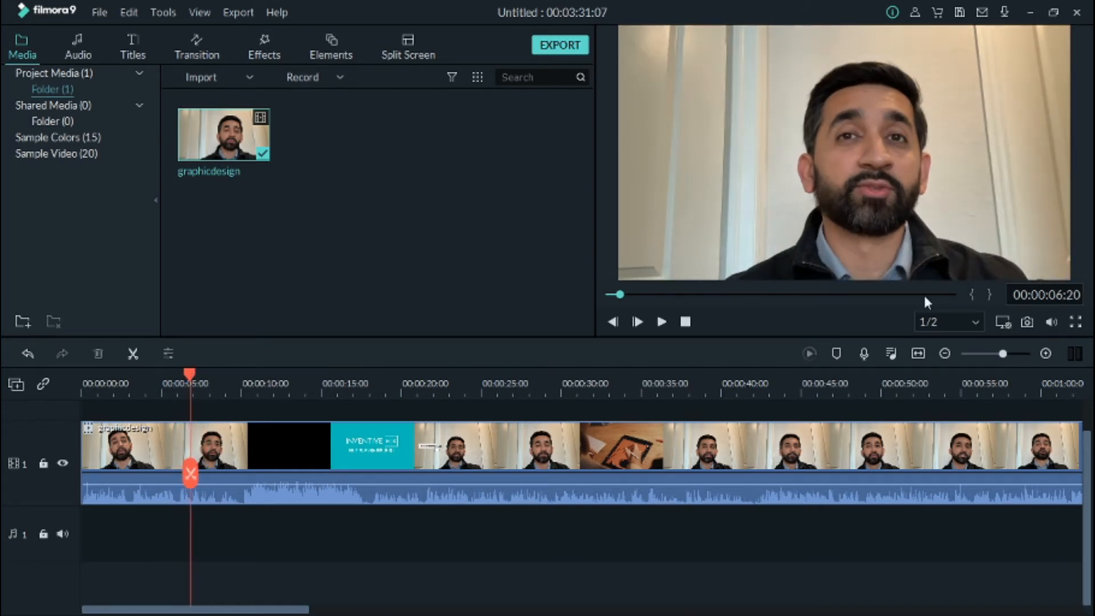
left_click(686, 323)
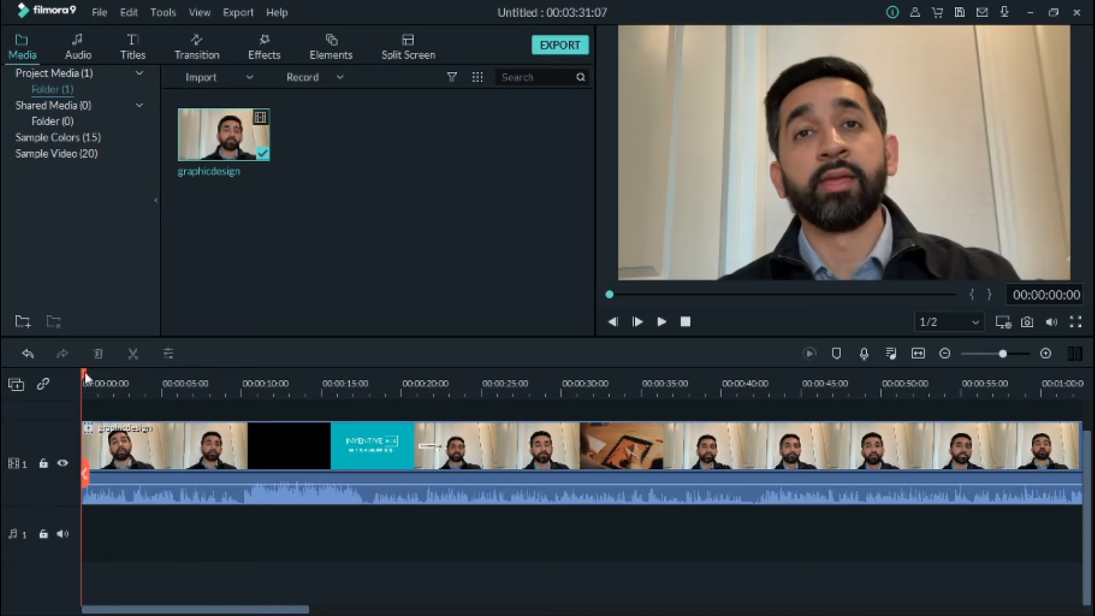
- Try cutting away the opening of the graphicdesign clip by splitting it at 00:00:05:08 and deleting the first segment, and undo both edits
left_click_drag(85, 372, 166, 400)
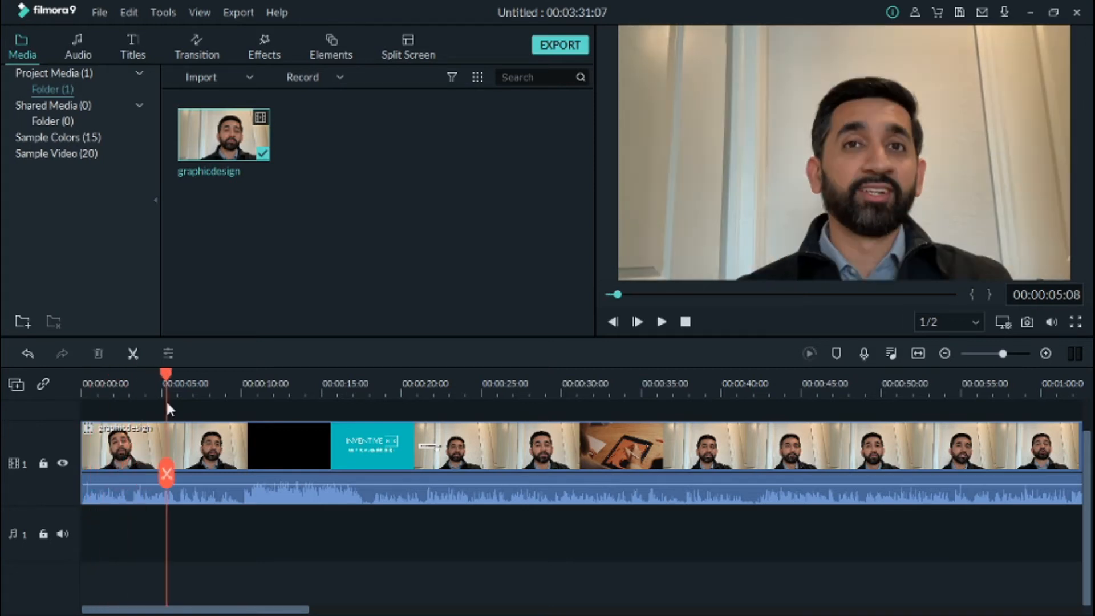
left_click(166, 478)
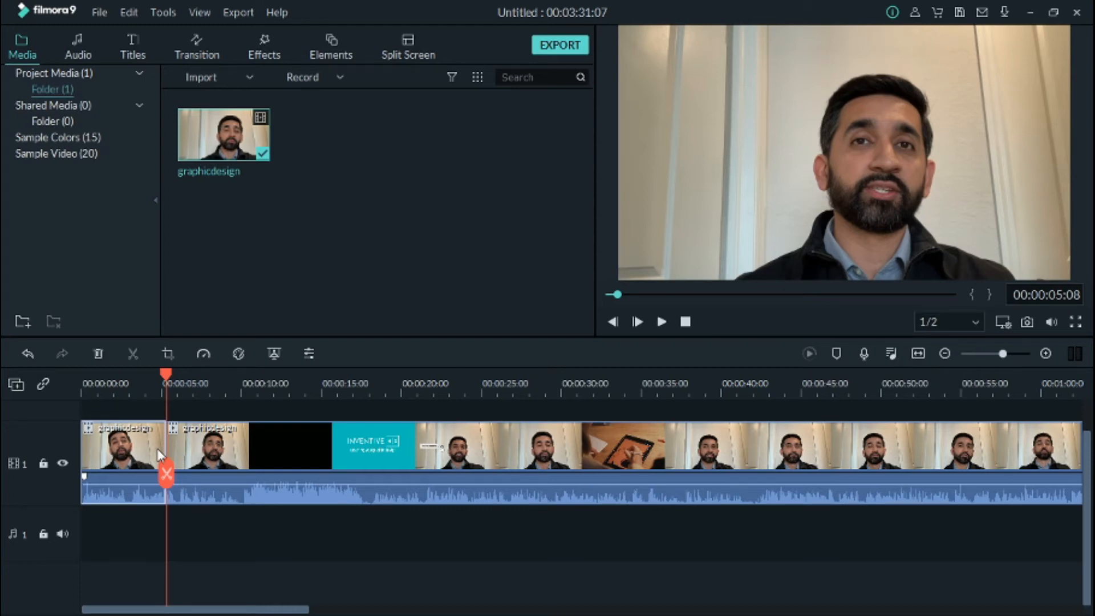
key("Delete")
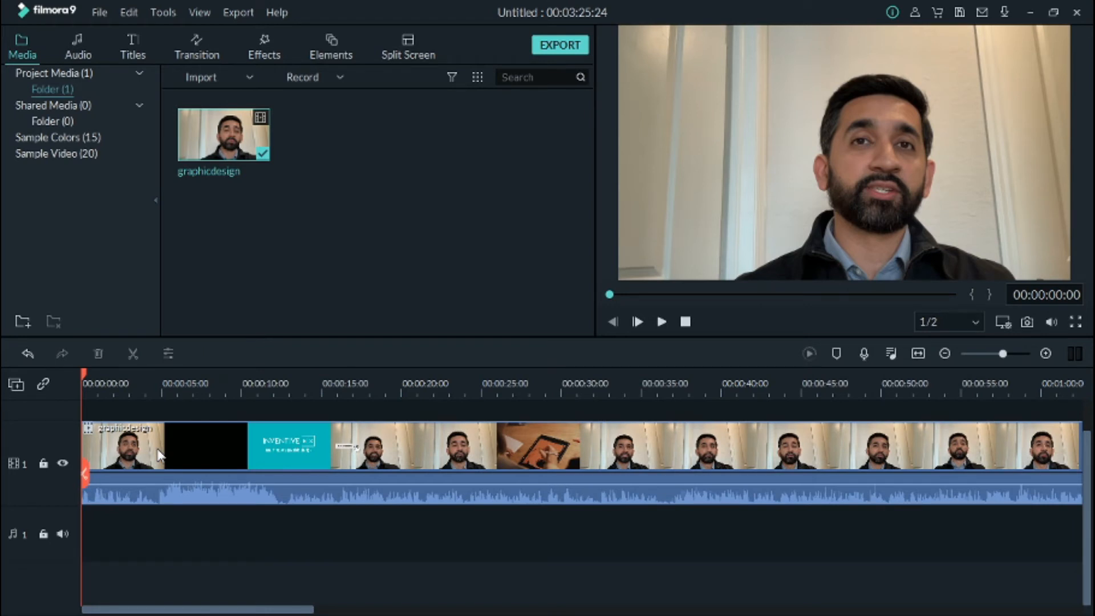
key("ctrl+z")
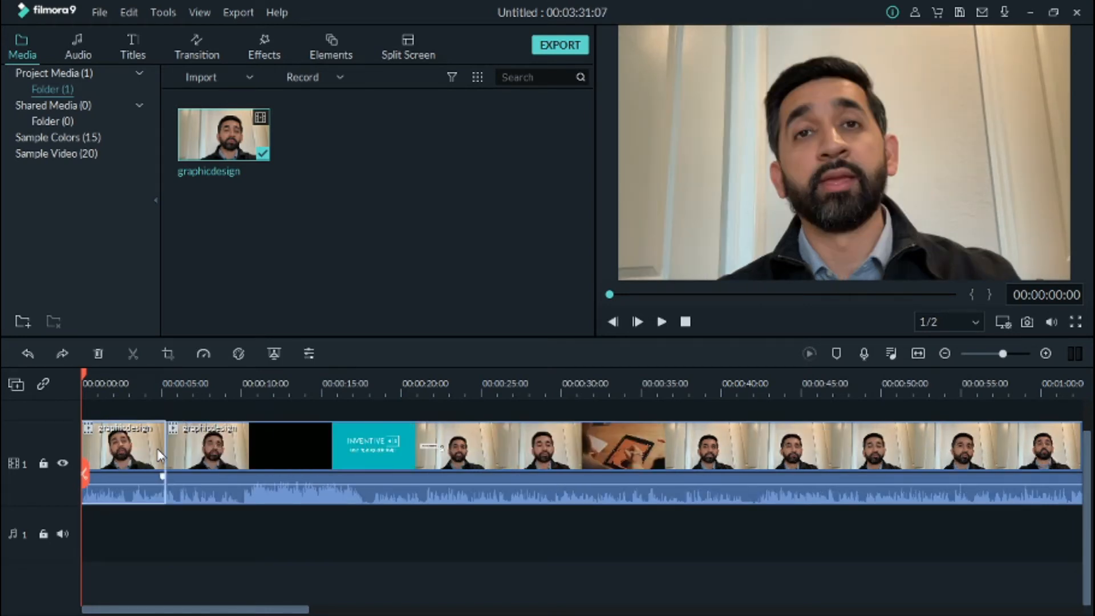
key("ctrl+z")
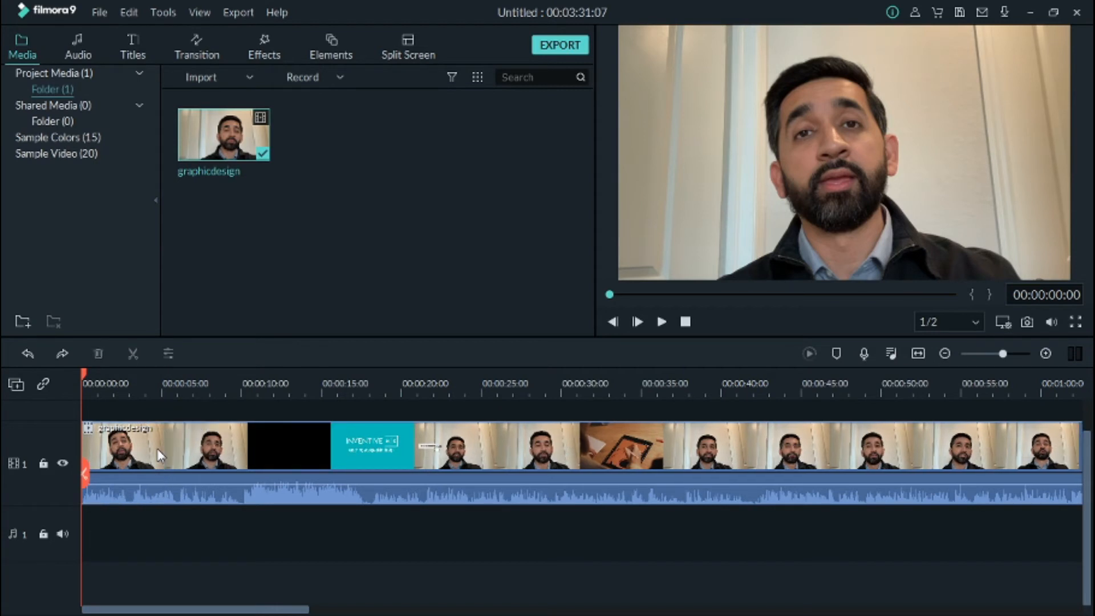
- Add a second video track and split the graphicdesign clip at 00:00:06:02
left_click(20, 383)
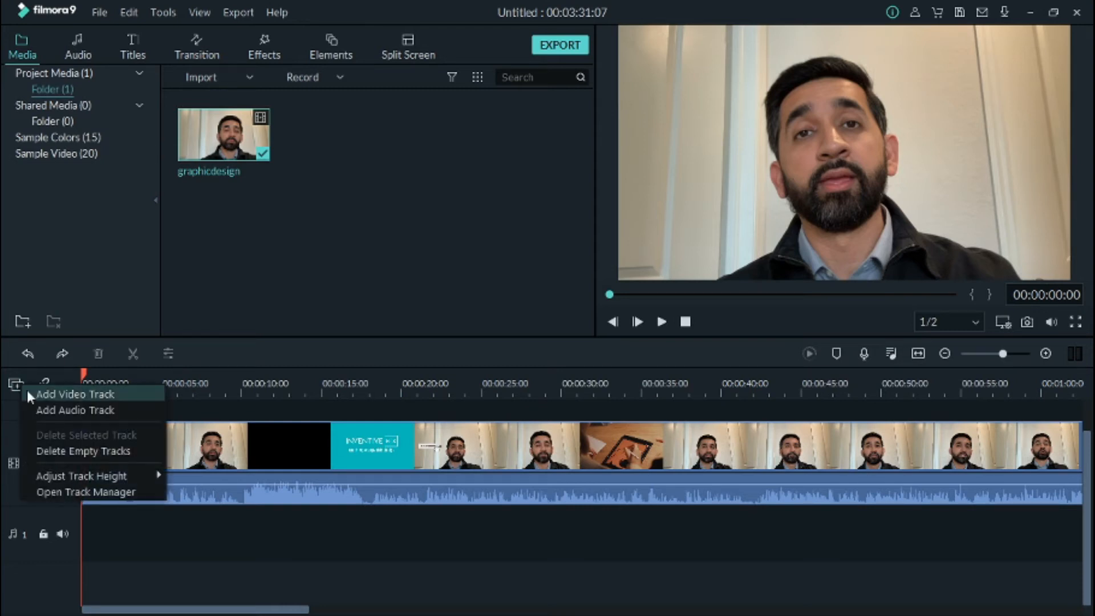
left_click(46, 398)
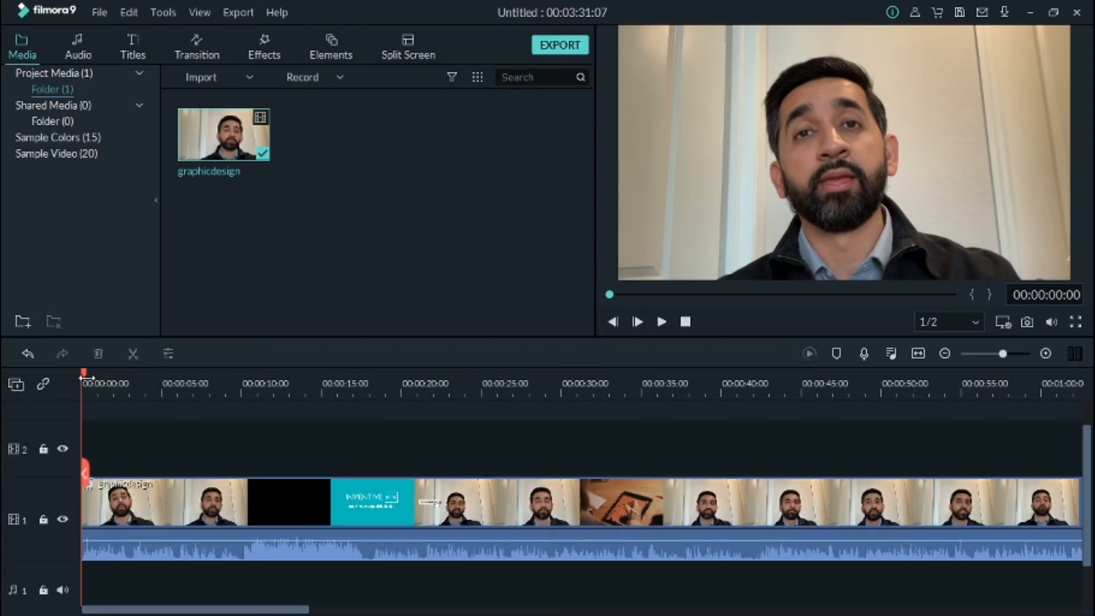
left_click_drag(84, 374, 178, 385)
left_click(179, 473)
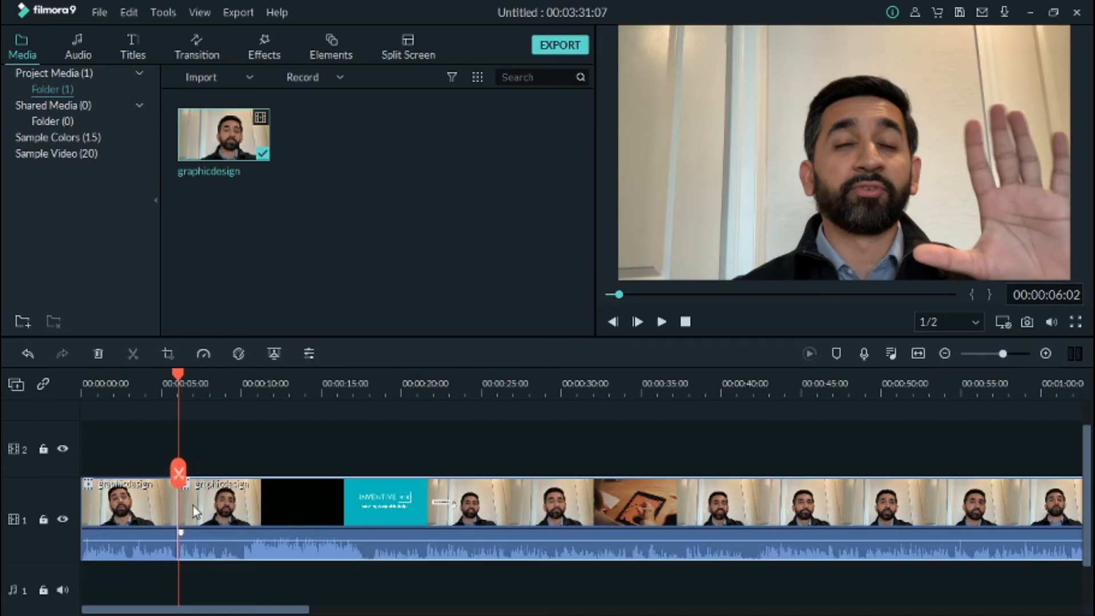
- Move the opening segment onto video track 2 at 00:00:06:02, and undo both the move and the split
left_click_drag(135, 516, 234, 444)
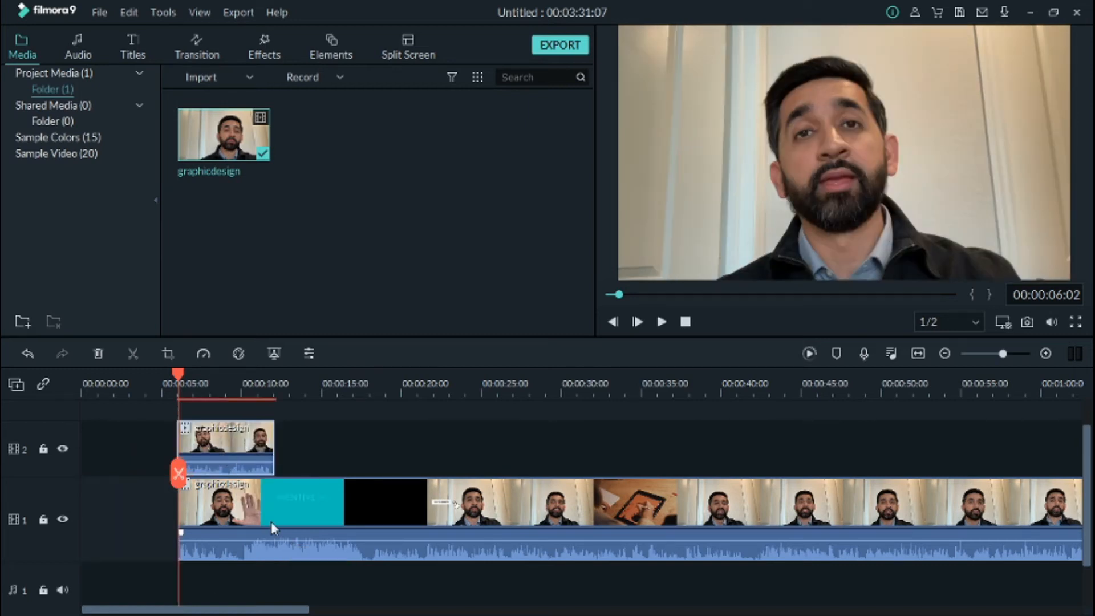
key("ctrl+z")
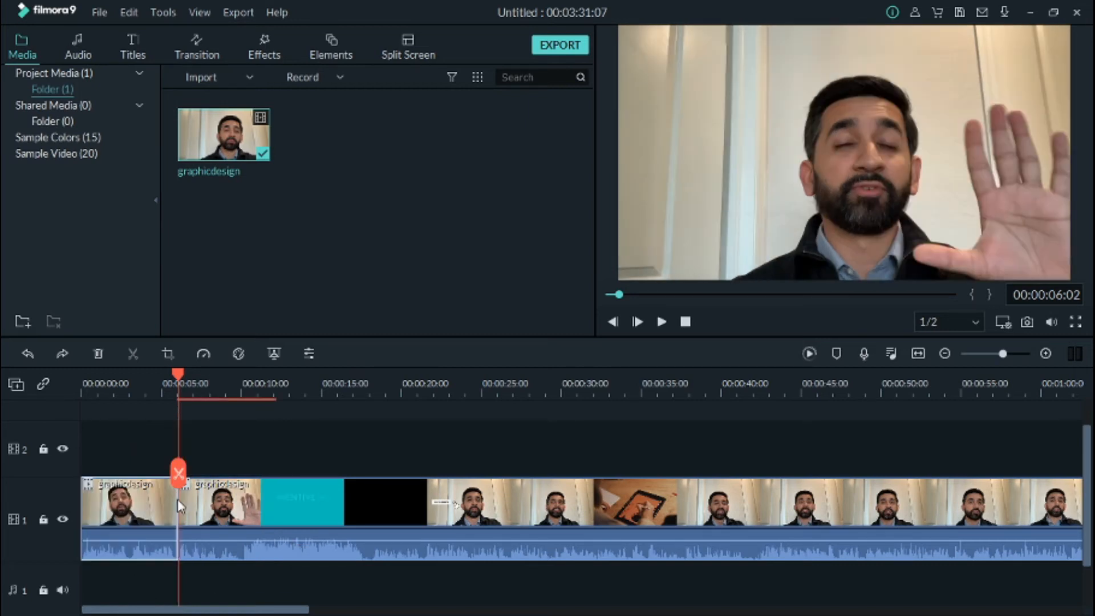
key("ctrl+z")
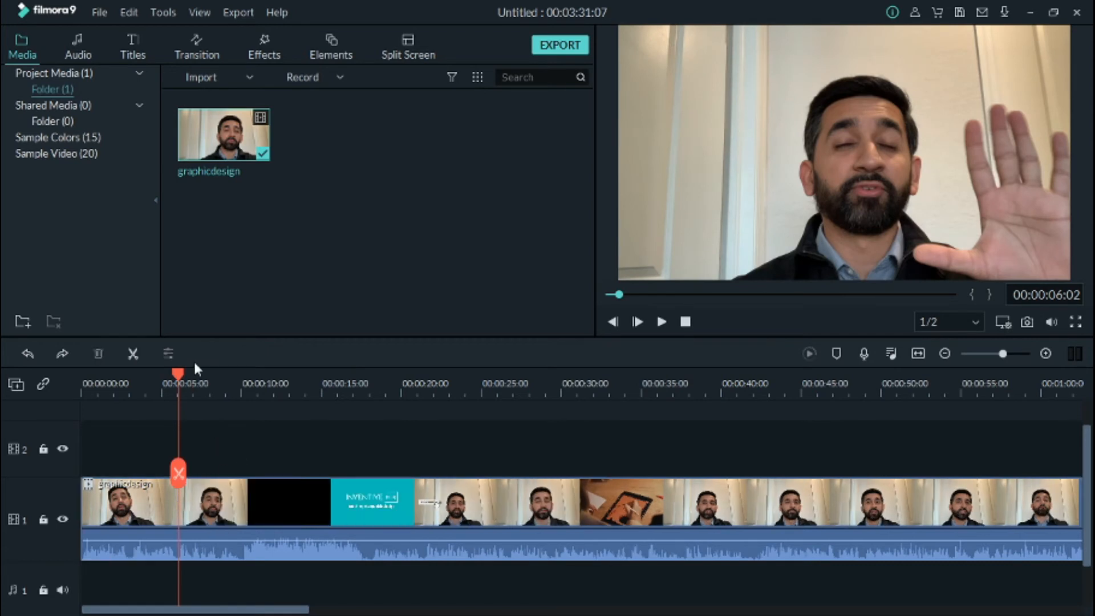
- Isolate the Inventive RX intro segment by splitting the graphicdesign clip at 00:00:15:17 and 00:00:21:01
left_click_drag(181, 377, 371, 431)
key("Left")
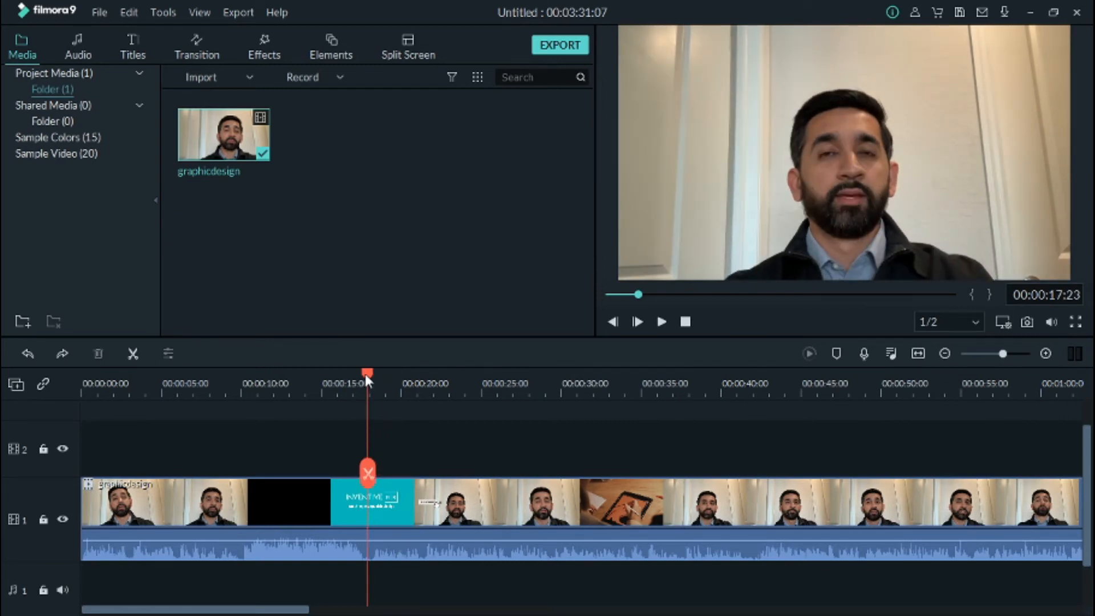
left_click_drag(366, 374, 333, 372)
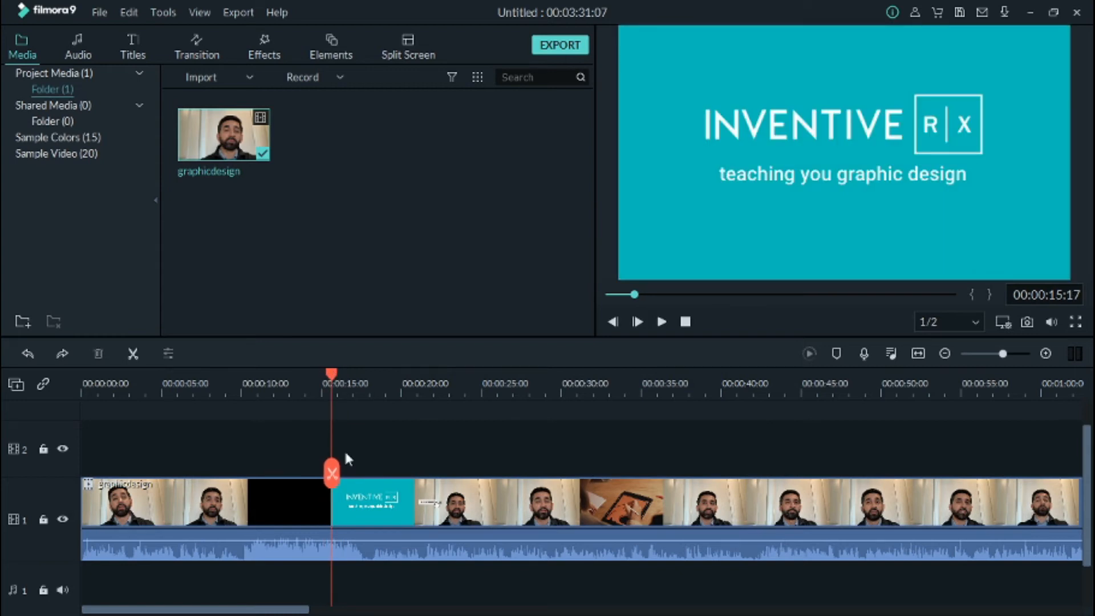
left_click(332, 479)
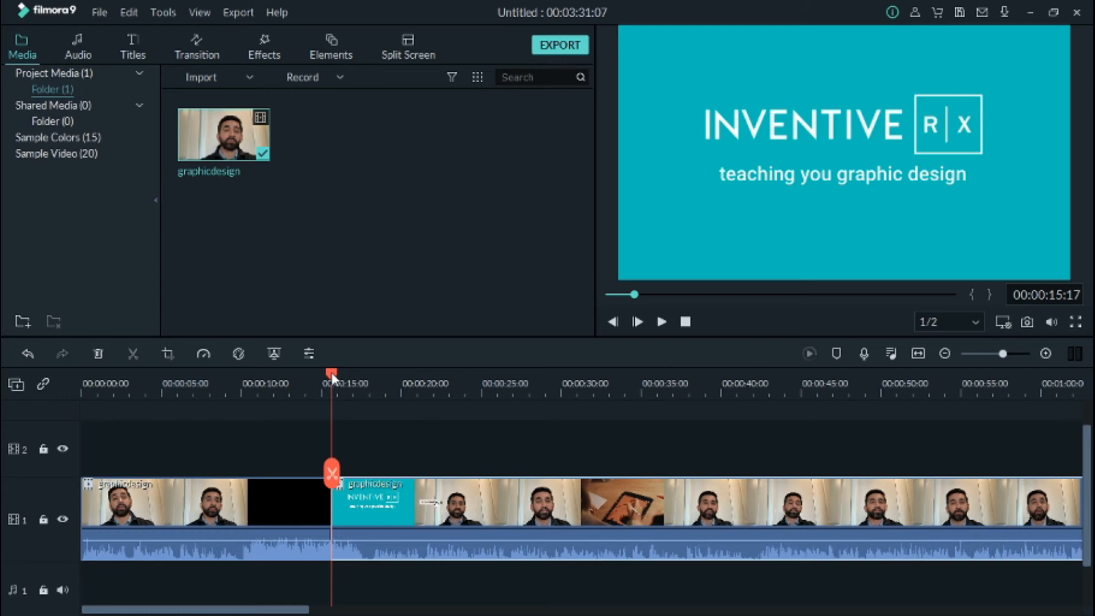
left_click_drag(331, 372, 418, 382)
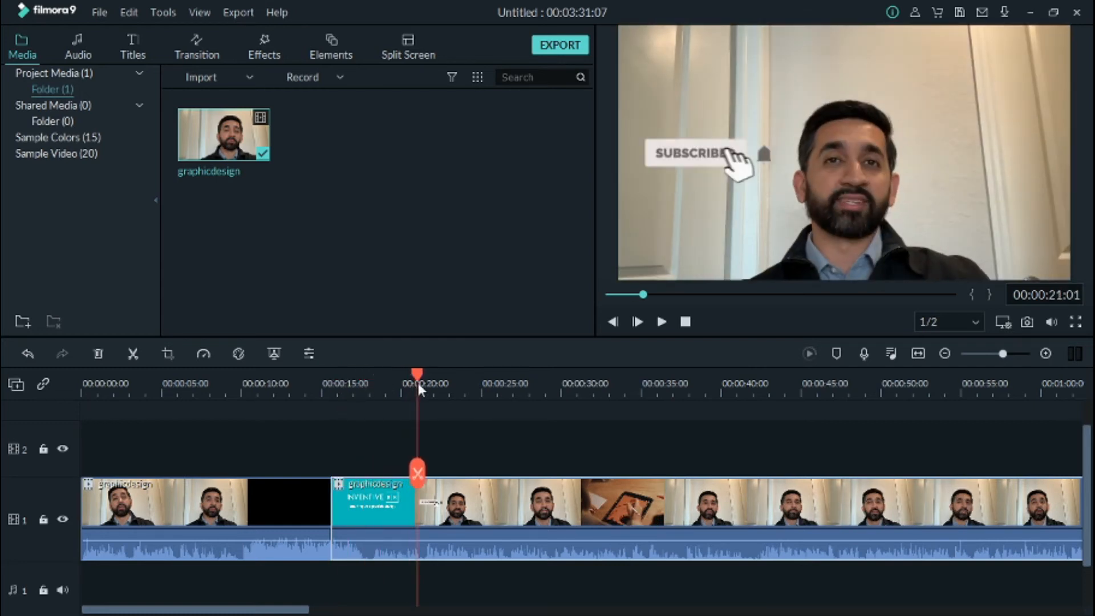
left_click(419, 482)
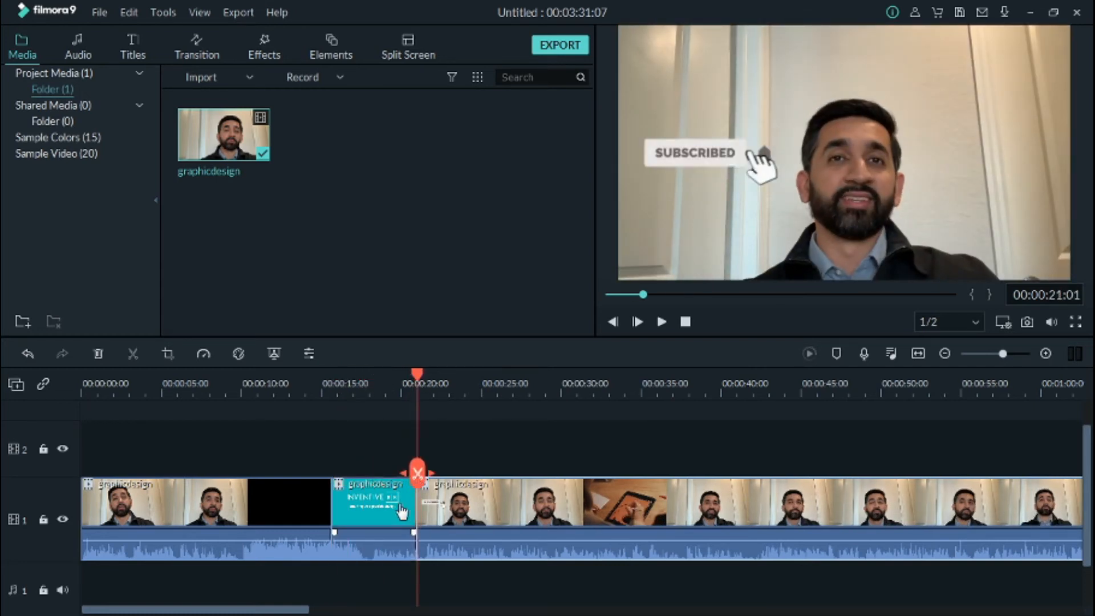
- Place the intro segment at the start of video track 2 and shift the opening segment on track 1 to begin where the intro ends
left_click_drag(354, 508, 105, 437)
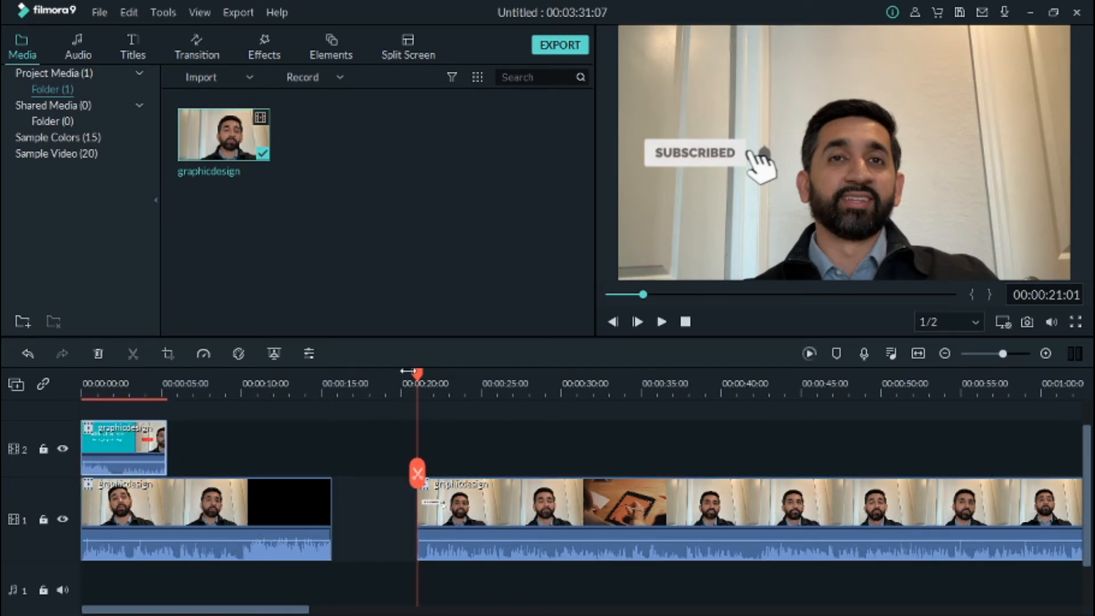
left_click_drag(152, 488, 241, 491)
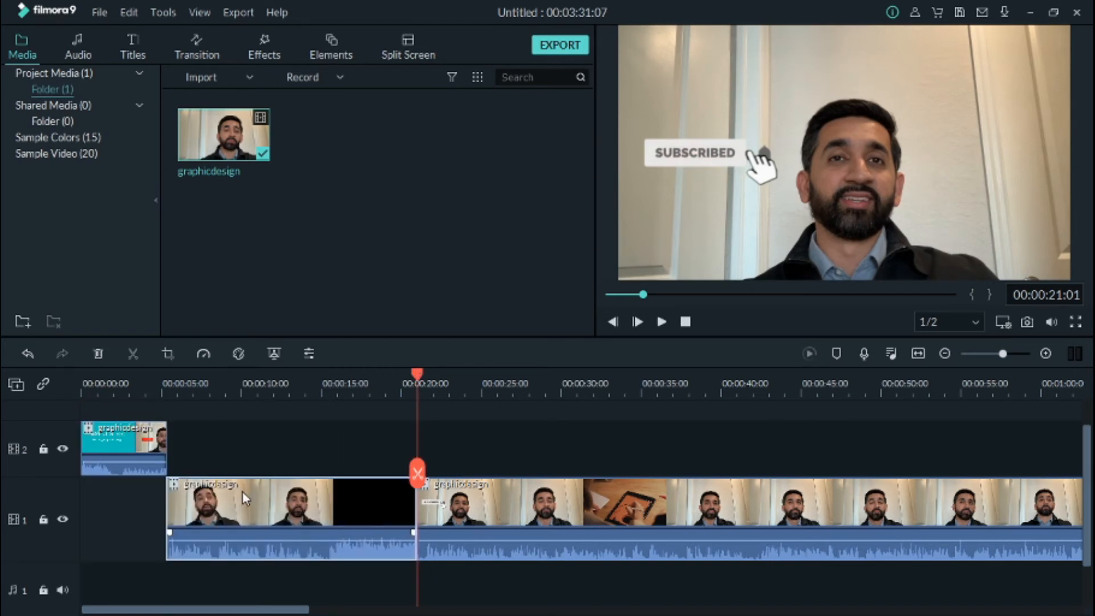
- Play the rearranged timeline from the start and pause at about 3 seconds
left_click(127, 387)
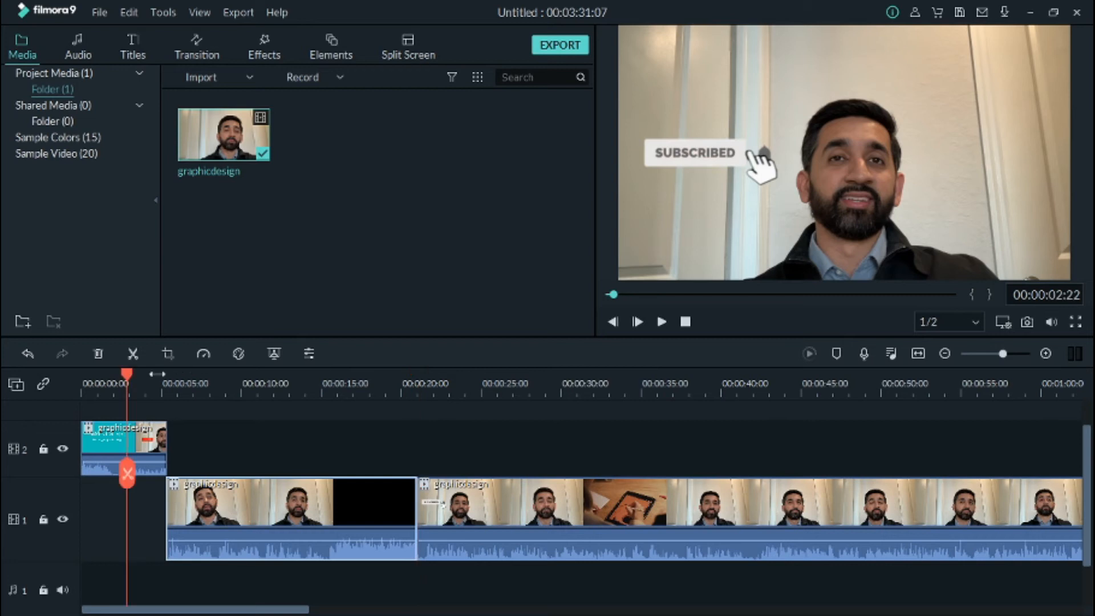
left_click_drag(129, 371, 80, 364)
key("space")
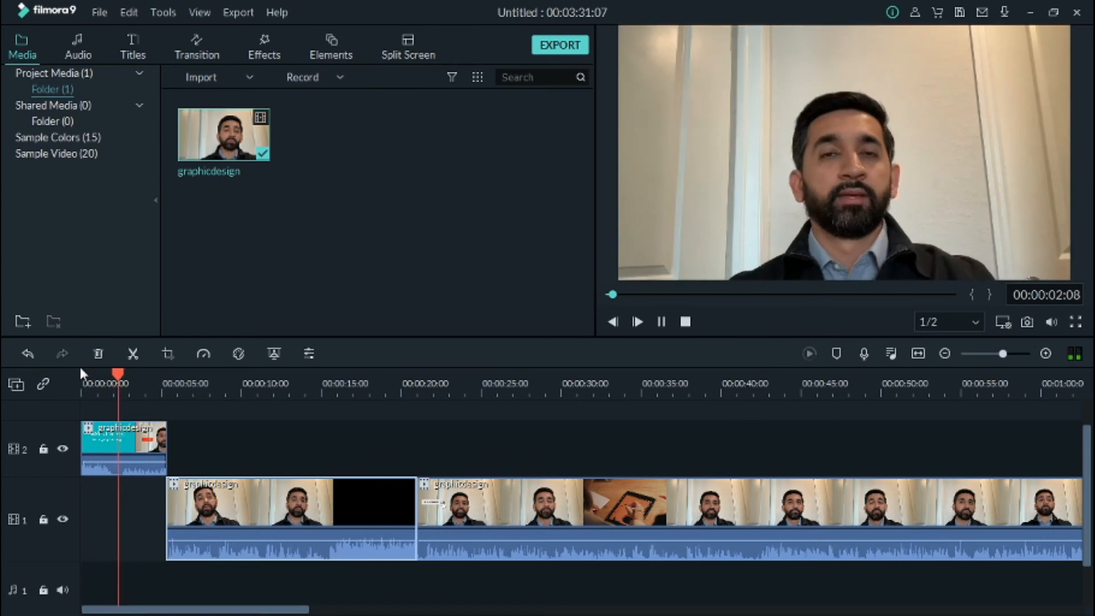
key("space")
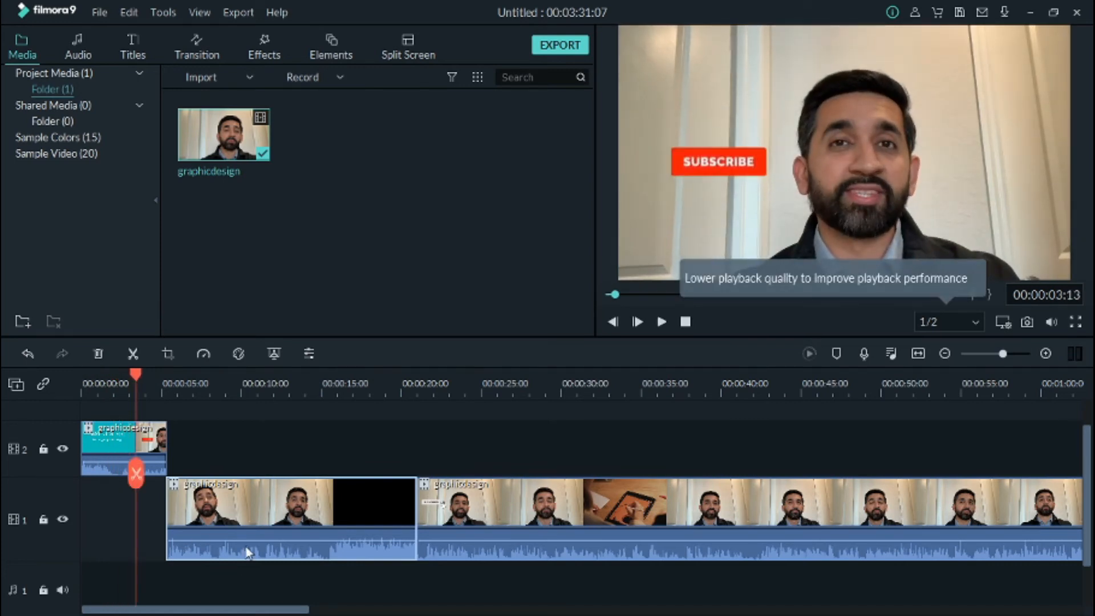
- Undo both segment moves and both splits, and delete the empty video track 2
key("ctrl+z")
key("ctrl+z")
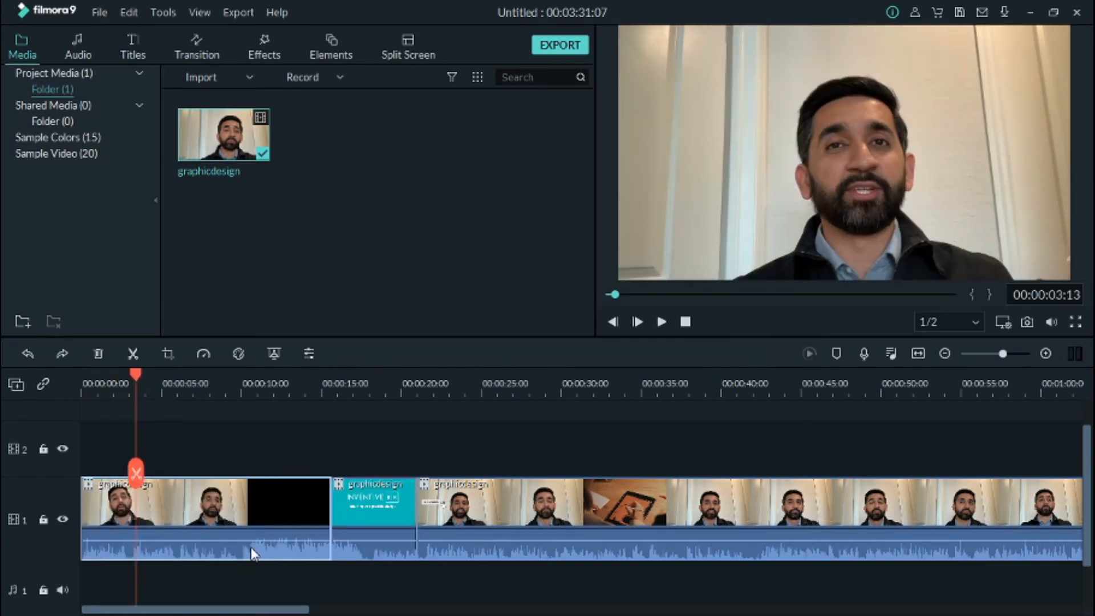
key("ctrl+z")
key("ctrl+z")
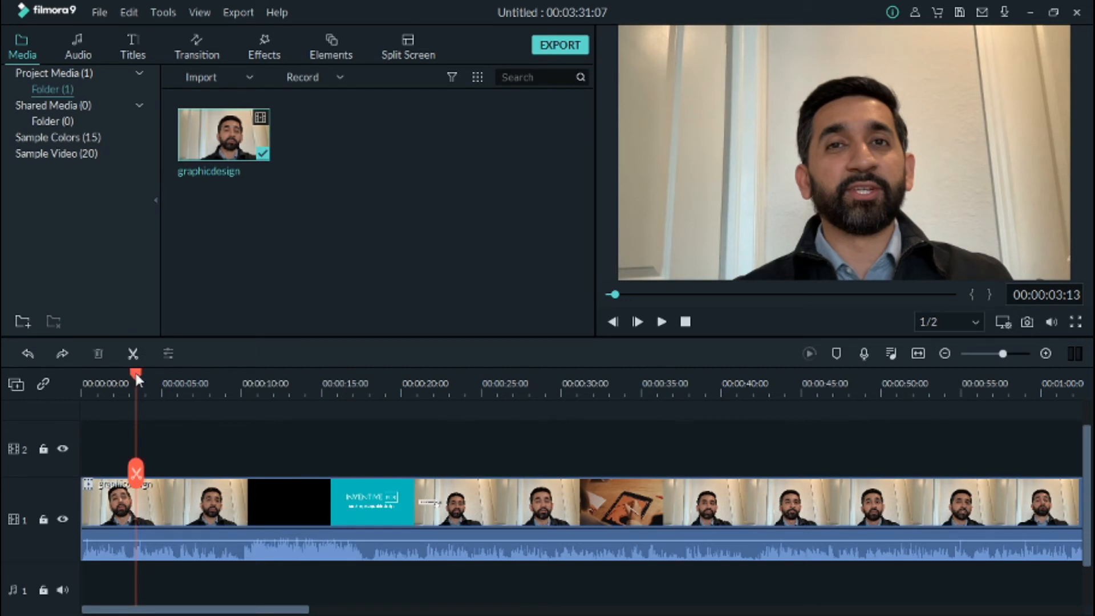
right_click(50, 435)
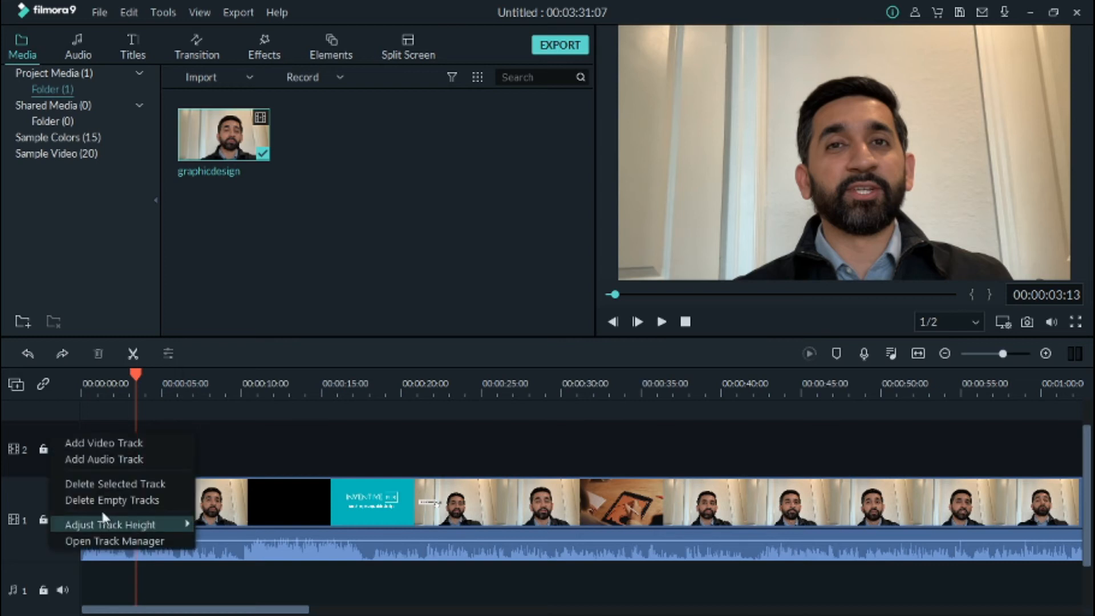
left_click(117, 488)
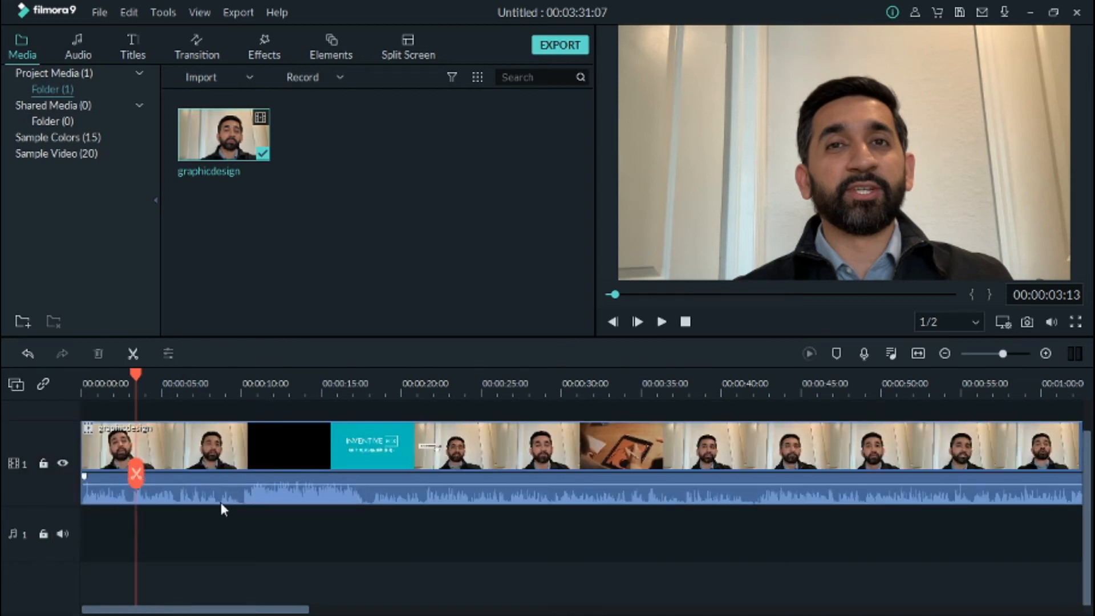
- Move the playhead to 00:00:11:15 and import the Flash (Vlog No Copyright Music)-360p video into the project media
left_click_drag(135, 375, 267, 438)
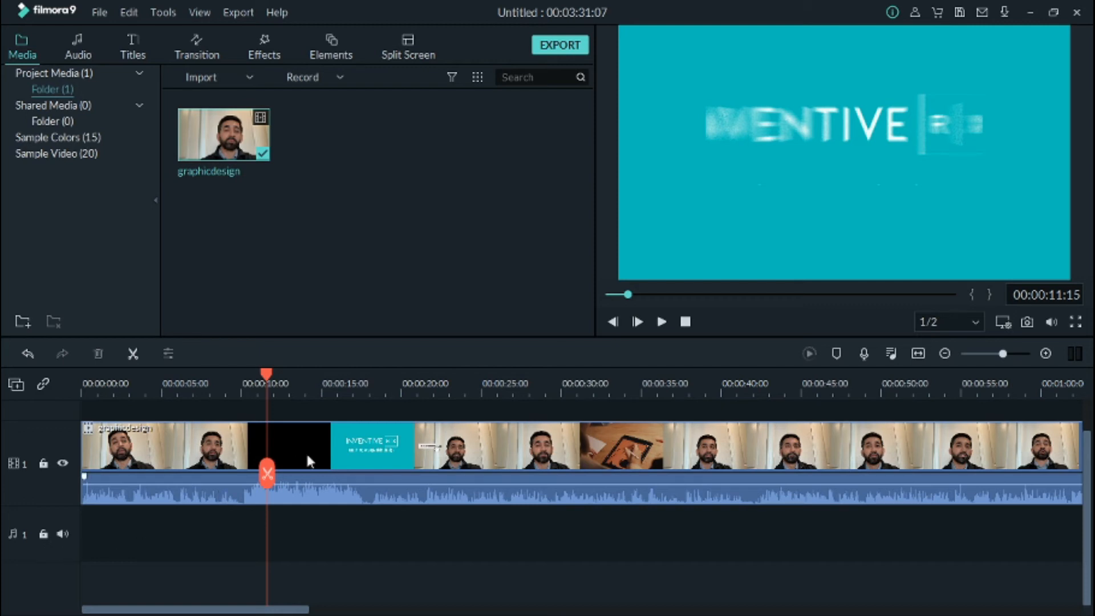
double_click(371, 243)
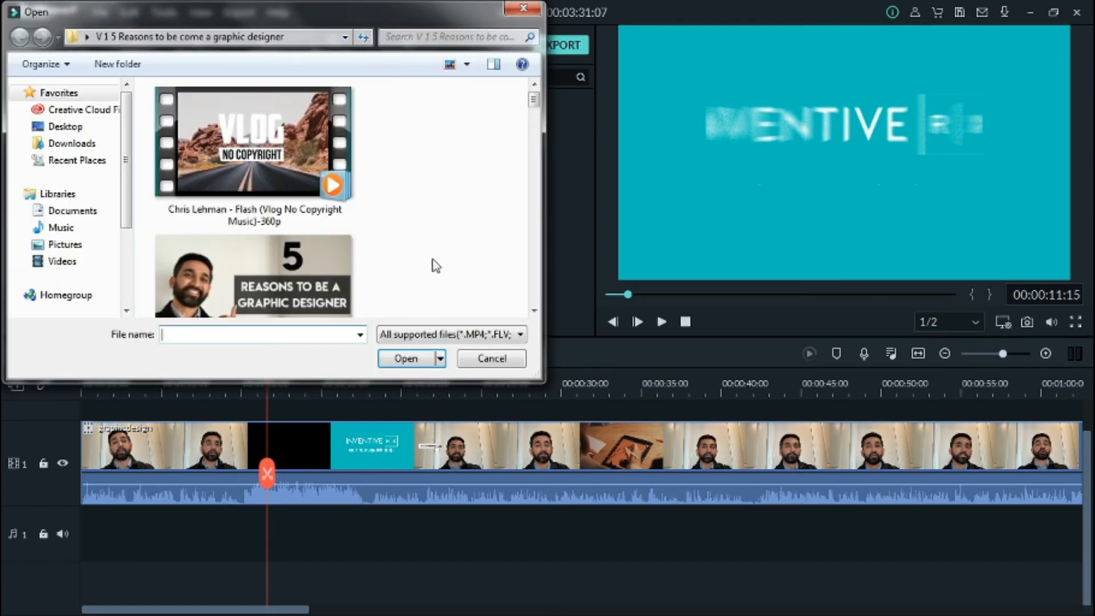
left_click(336, 138)
left_click(412, 359)
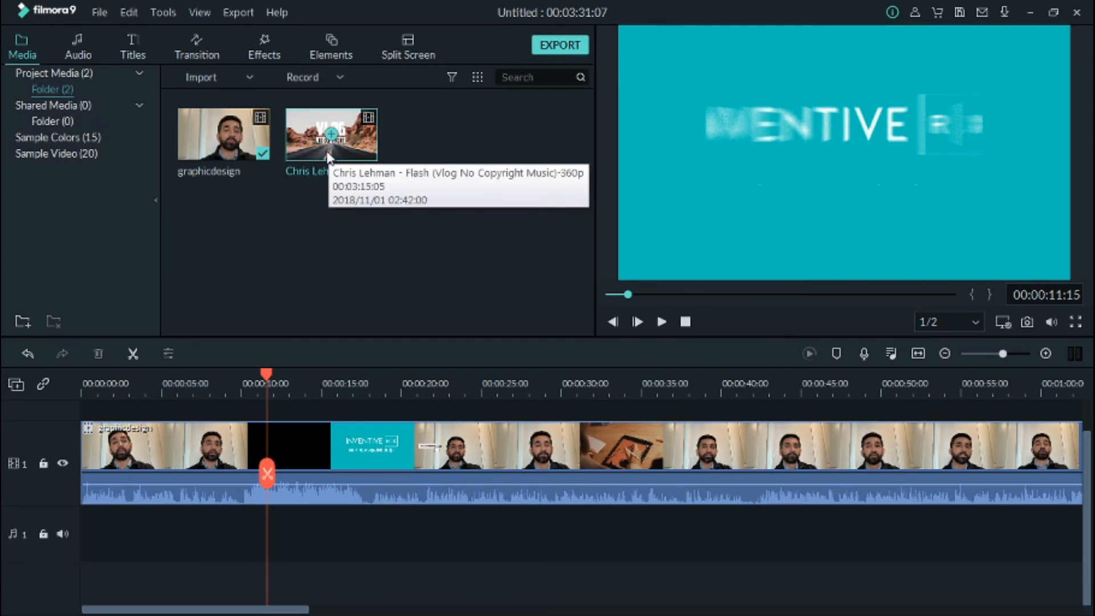
scroll(1088, 429, "up", 2)
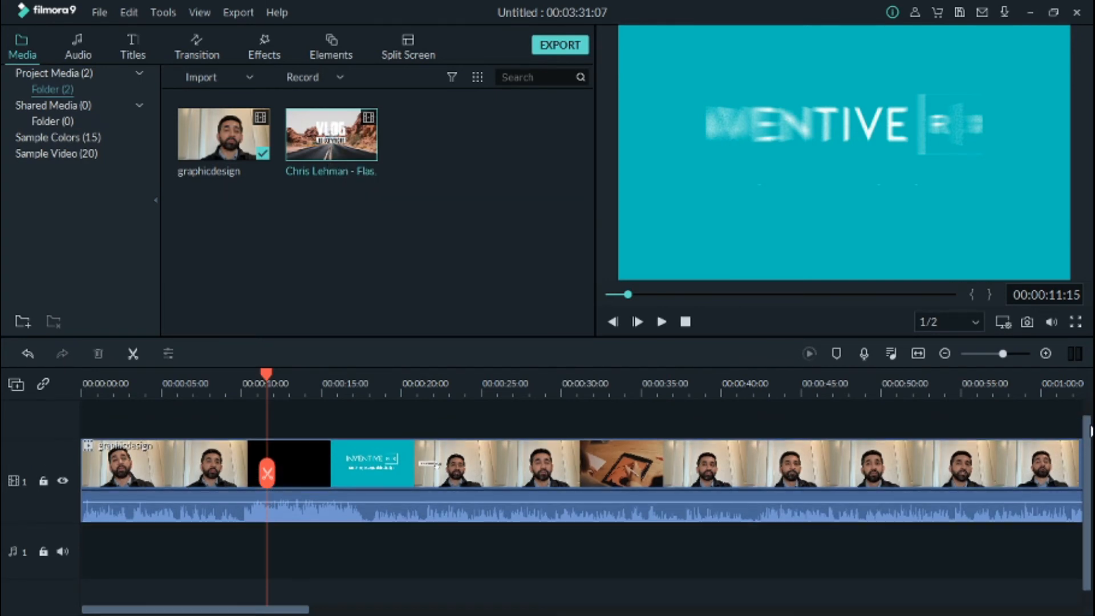
- Place the Flash music video at the start of a new video track 2, and lock and hide video track 1
left_click_drag(358, 154, 94, 419)
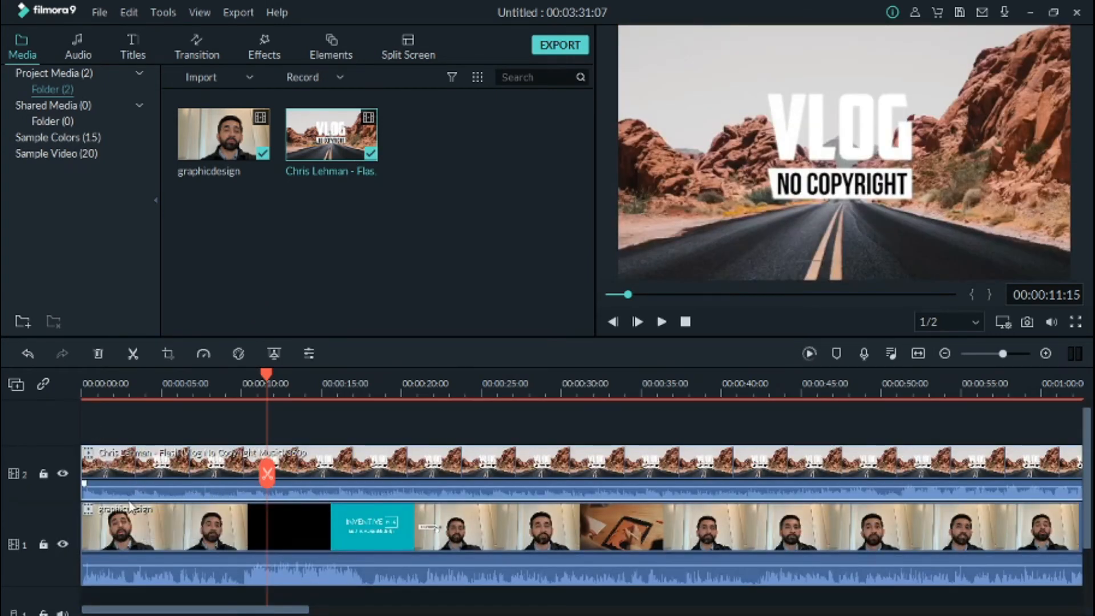
scroll(1092, 451, "down", 1)
left_click_drag(1091, 453, 1092, 461)
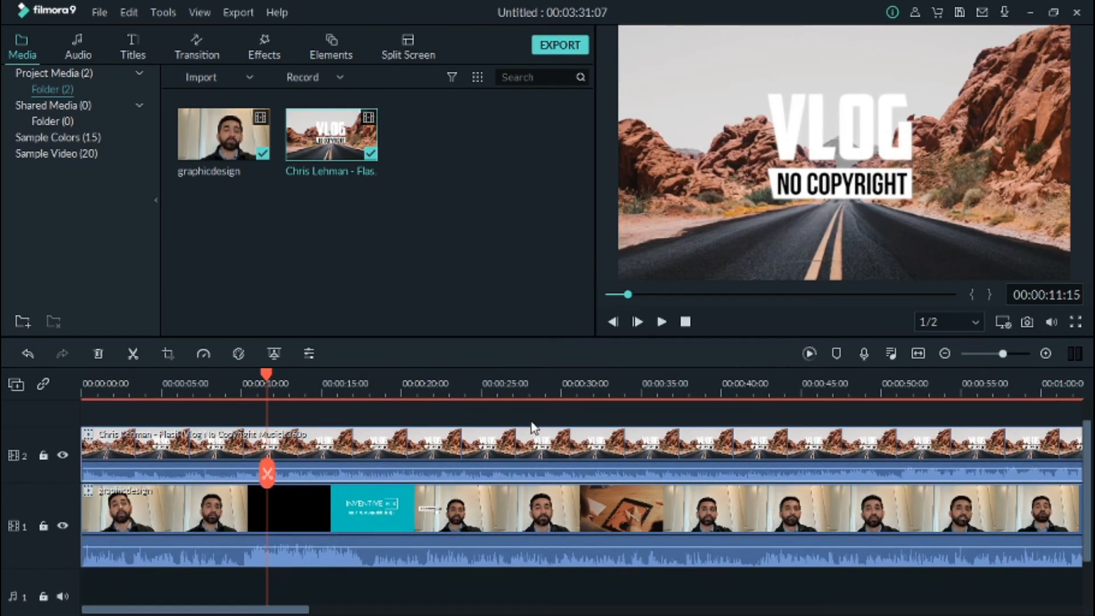
left_click(43, 526)
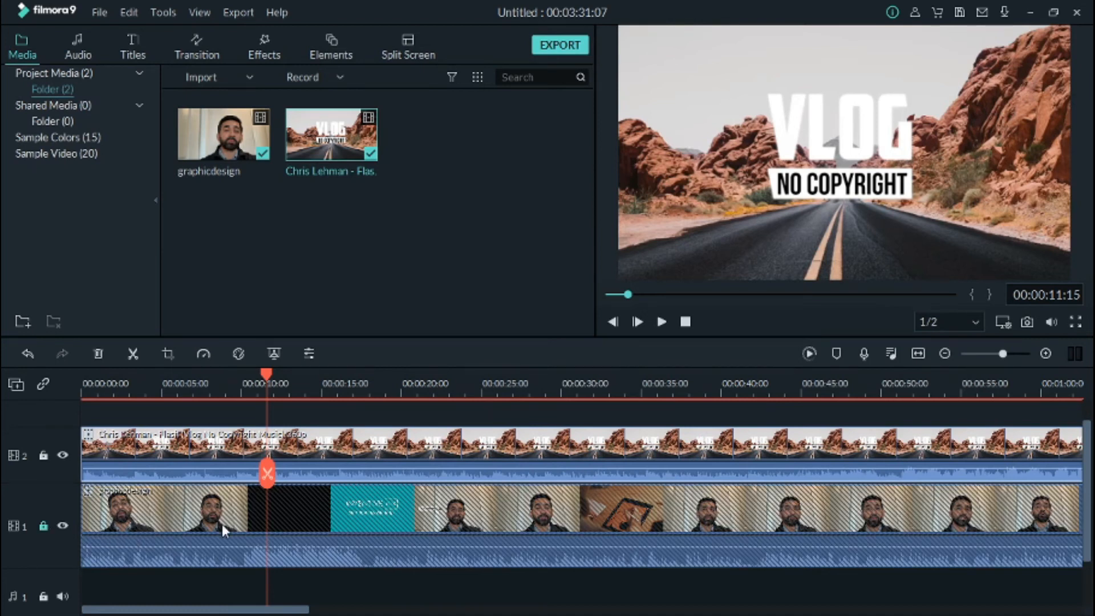
left_click(67, 524)
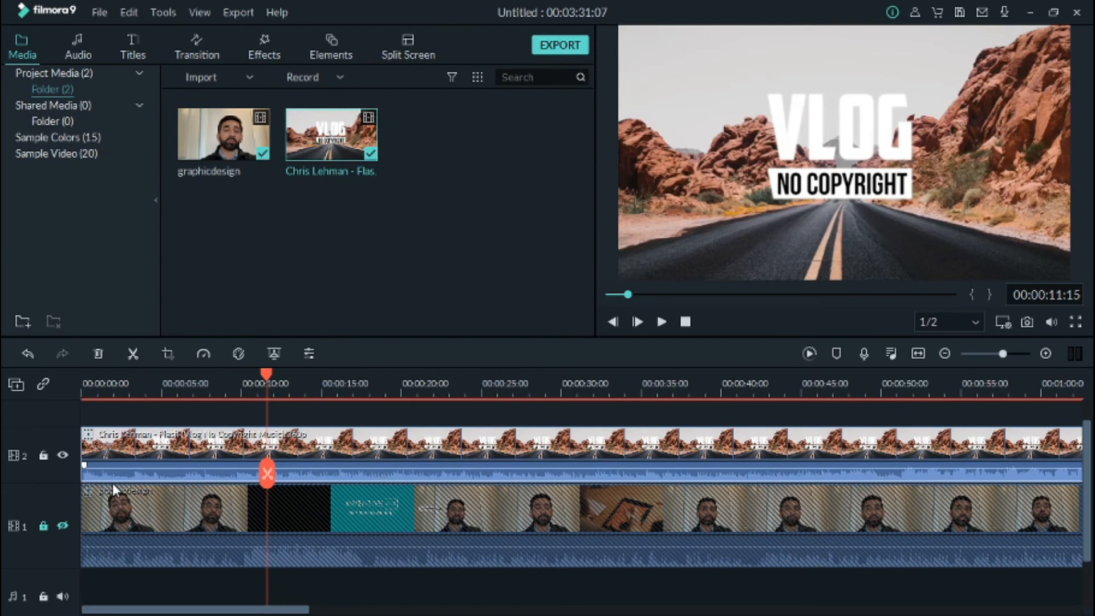
- Play the timeline with the music video from about 11 seconds, pausing at intervals up to 00:00:24:09
left_click_drag(266, 373, 222, 375)
key("space")
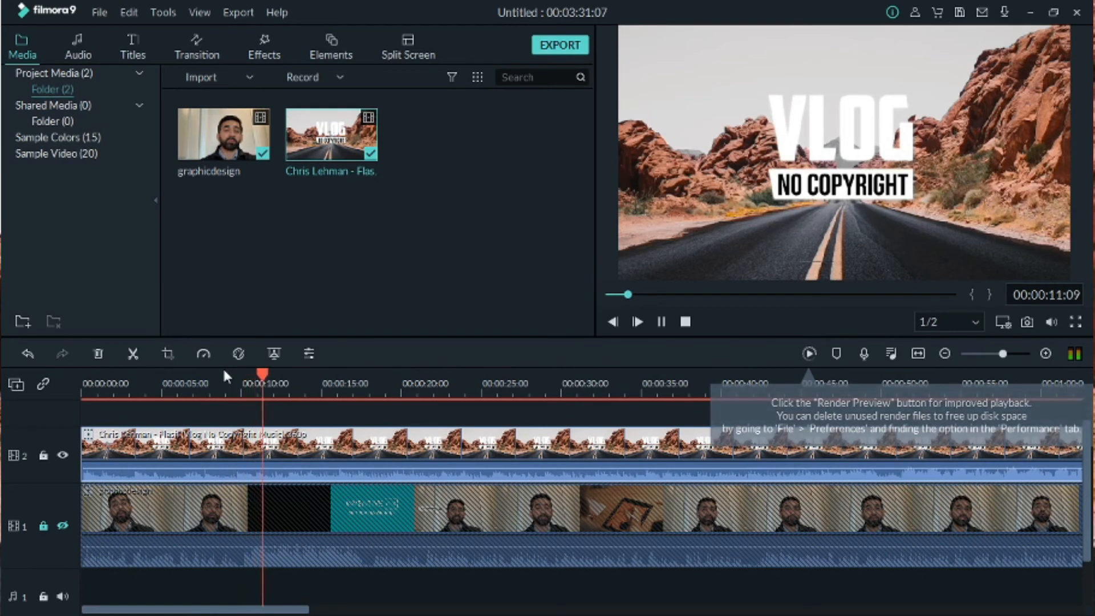
key("space")
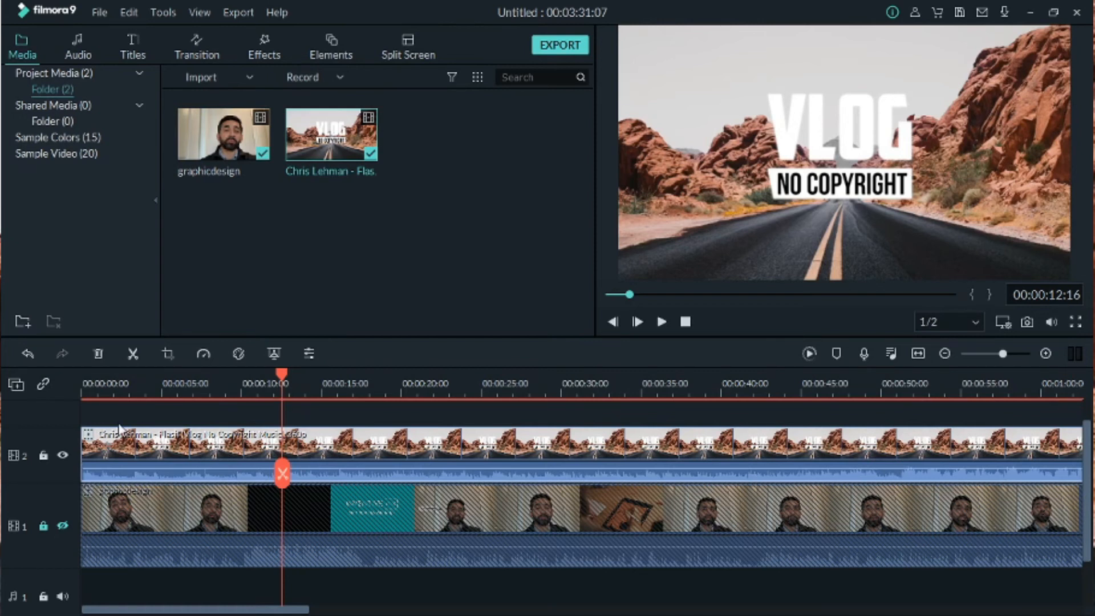
key("space")
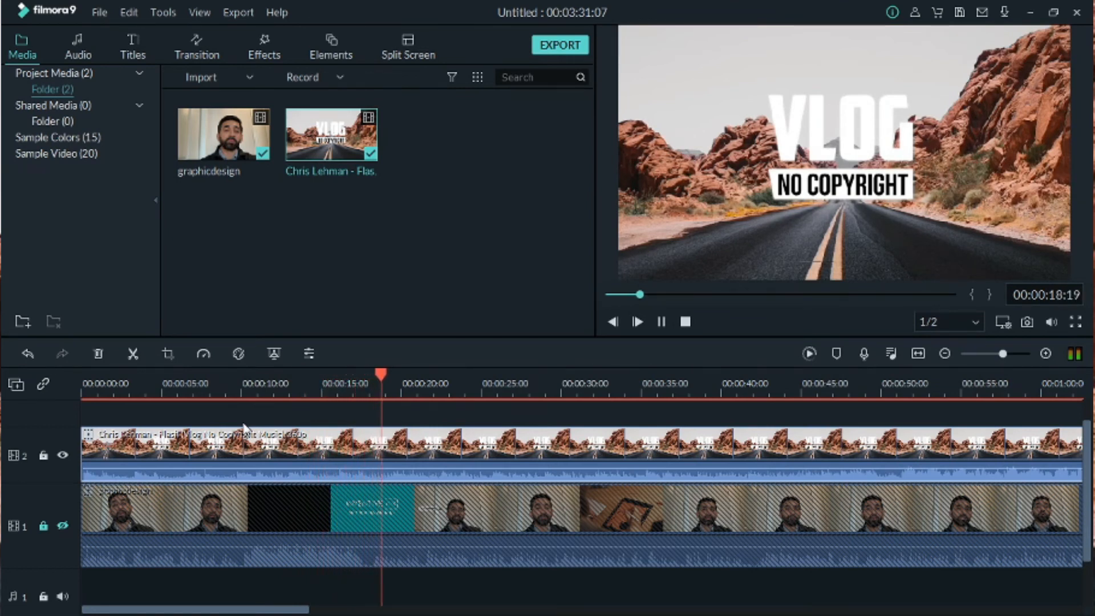
key("space")
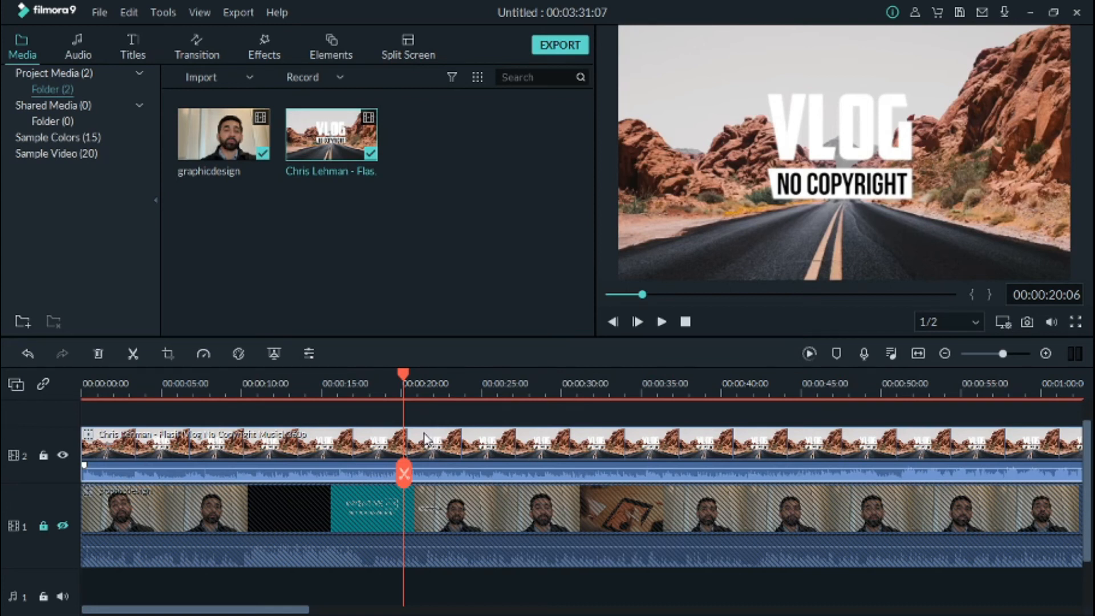
key("space")
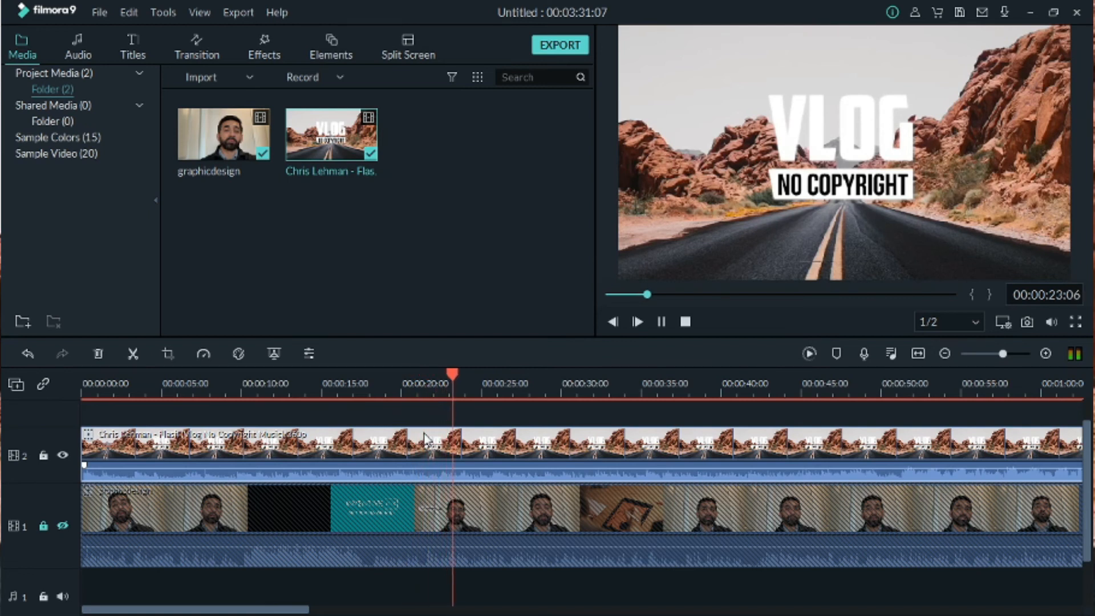
key("space")
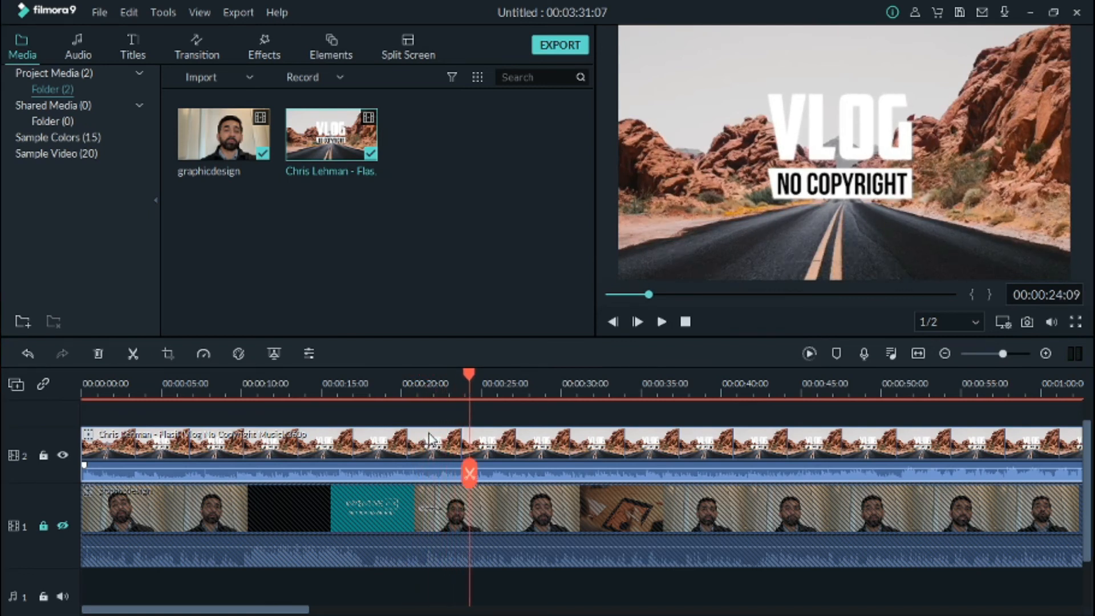
- Raise the audio volume of the music video on track 2 to 12 dB and apply the change
double_click(190, 442)
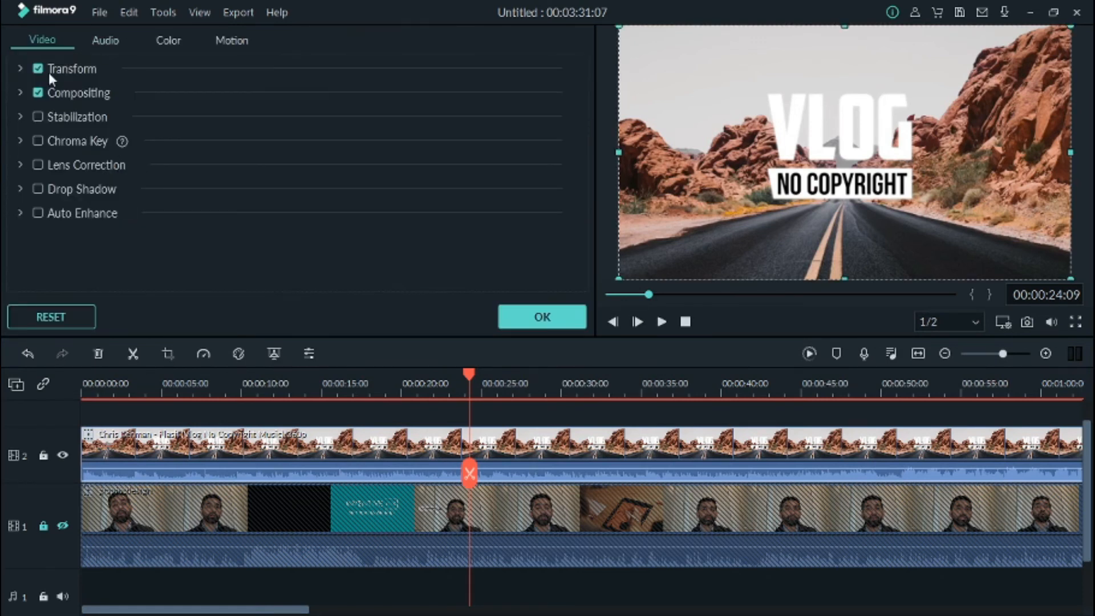
left_click(112, 38)
left_click_drag(56, 211, 58, 179)
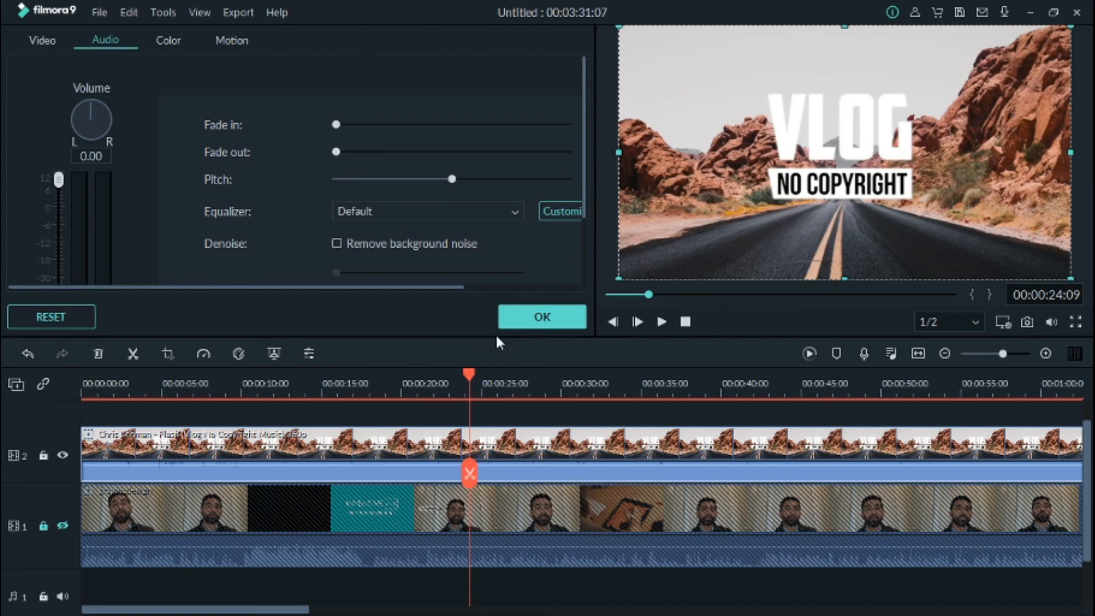
left_click(520, 315)
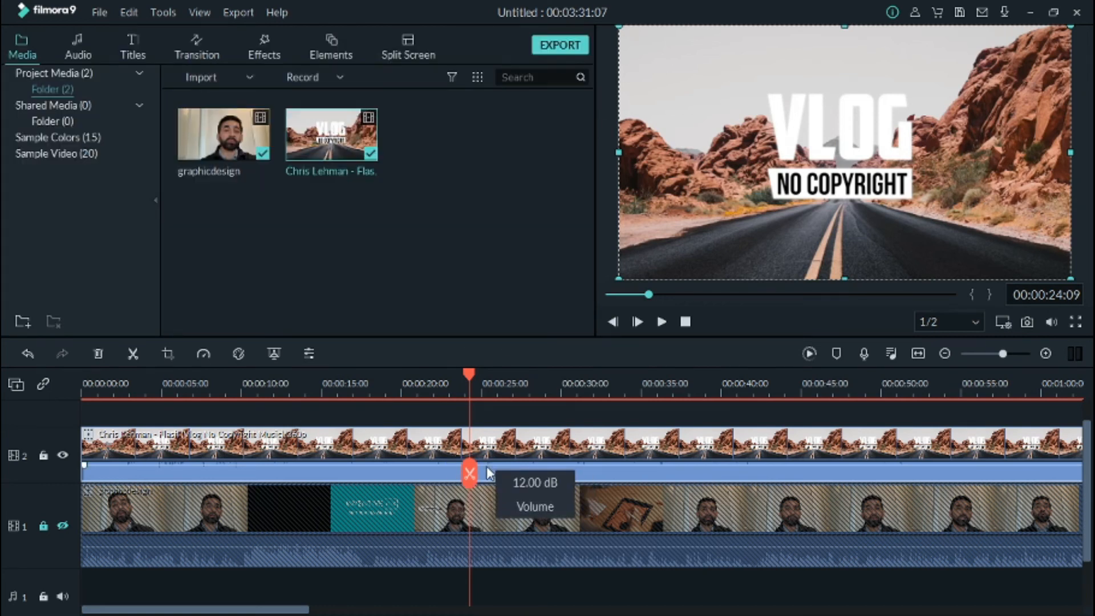
- Reopen the music video's audio settings, lower its volume to about 0 dB, and raise it back to 12 dB
left_click(78, 49)
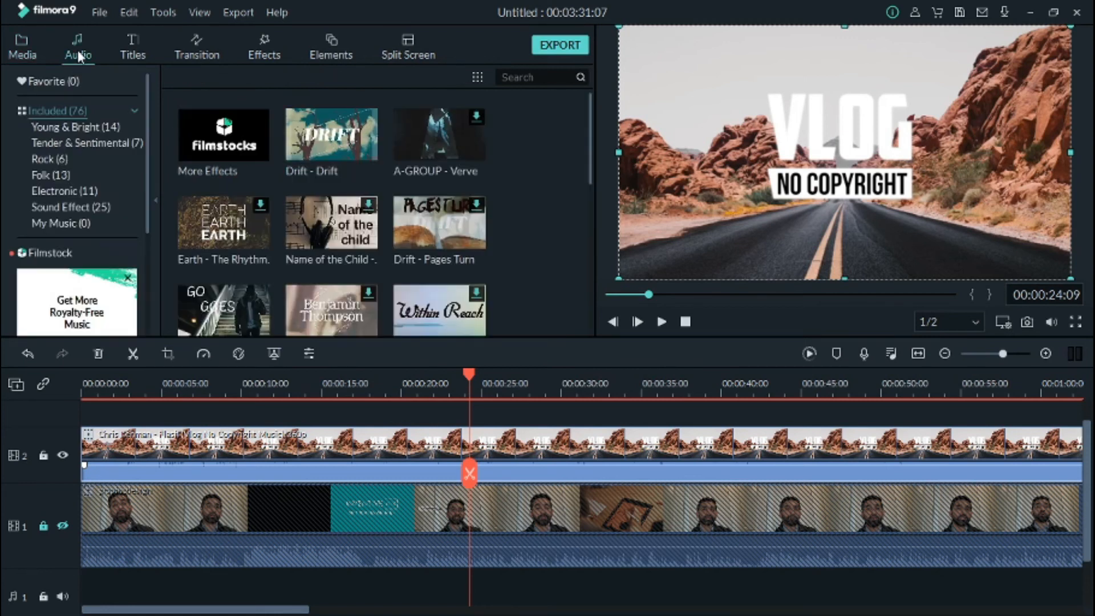
double_click(392, 445)
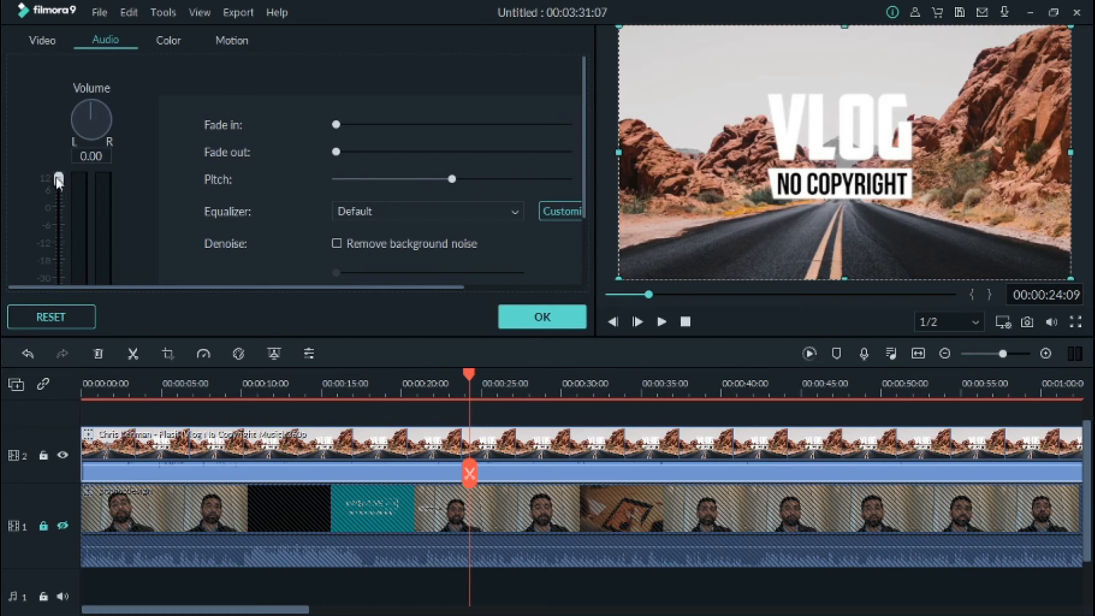
left_click_drag(57, 200, 59, 218)
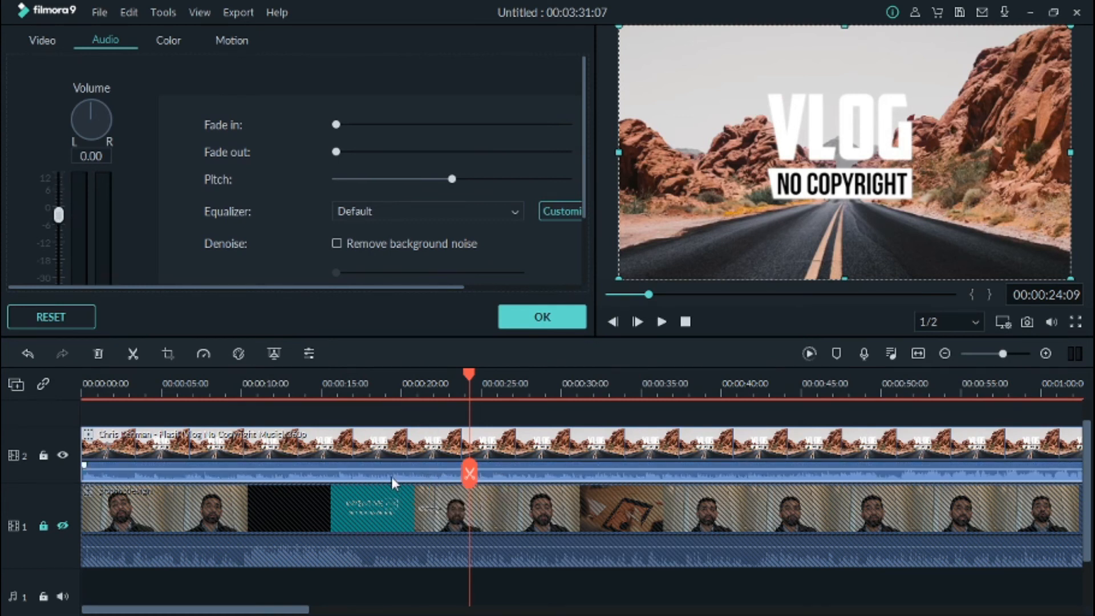
mouse_move(385, 471)
mouse_move(59, 216)
left_mouse_down()
mouse_move(59, 198)
mouse_move(58, 209)
left_mouse_up()
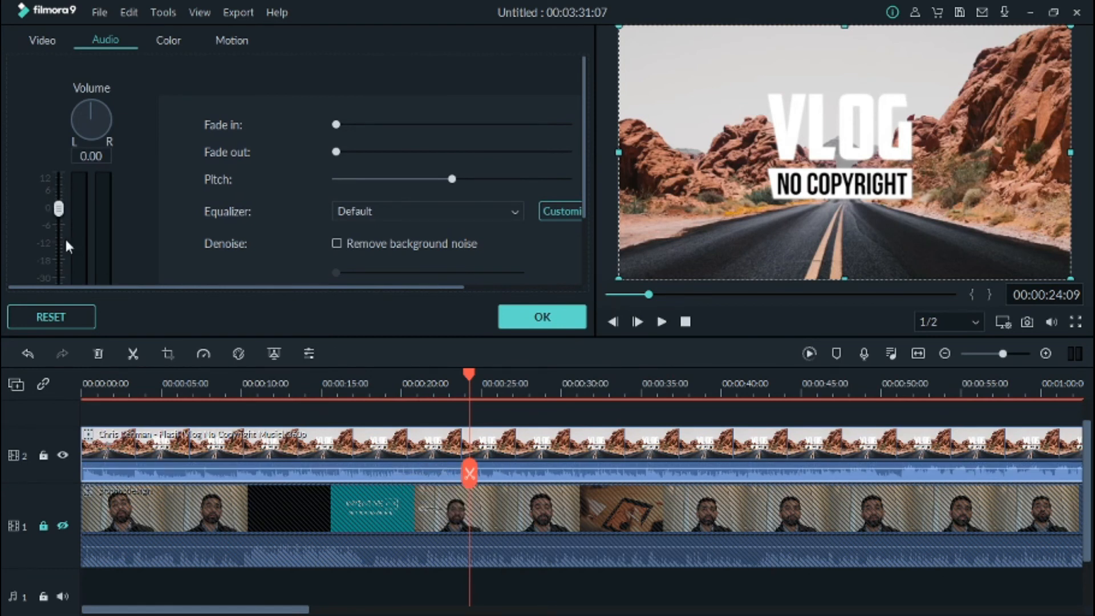
left_click_drag(61, 214, 61, 179)
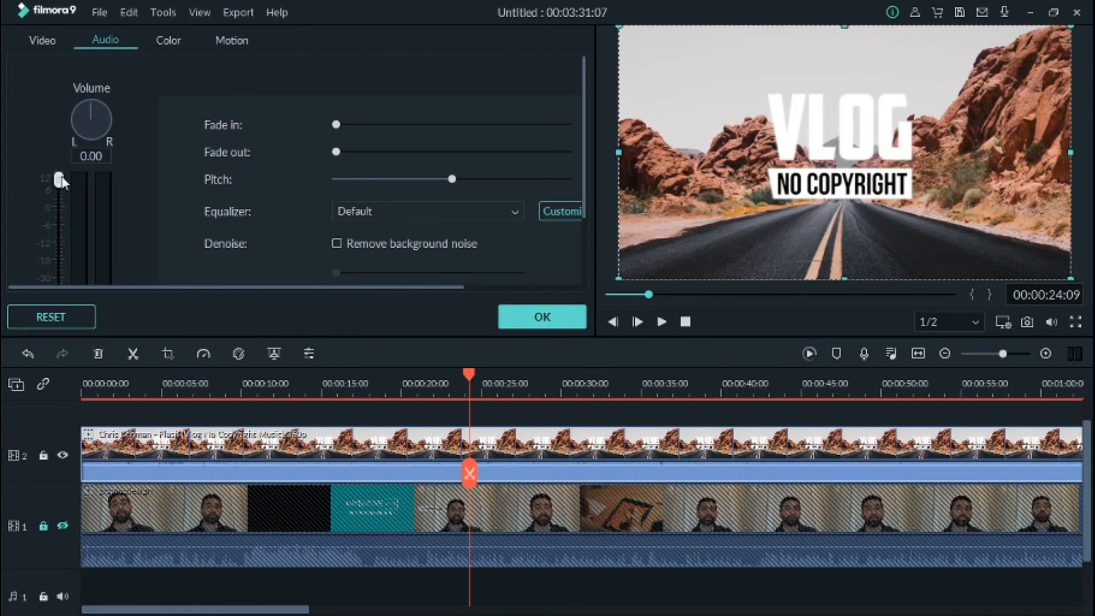
- Play the boosted music in two short bursts from 00:00:24:09 to examine its audio levels
key("space")
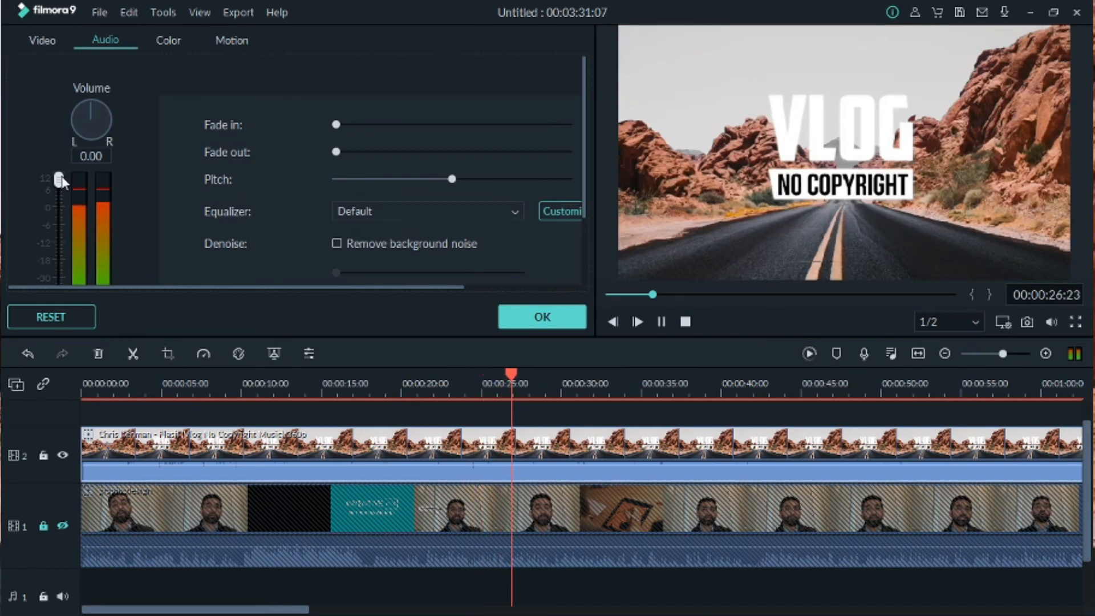
key("space")
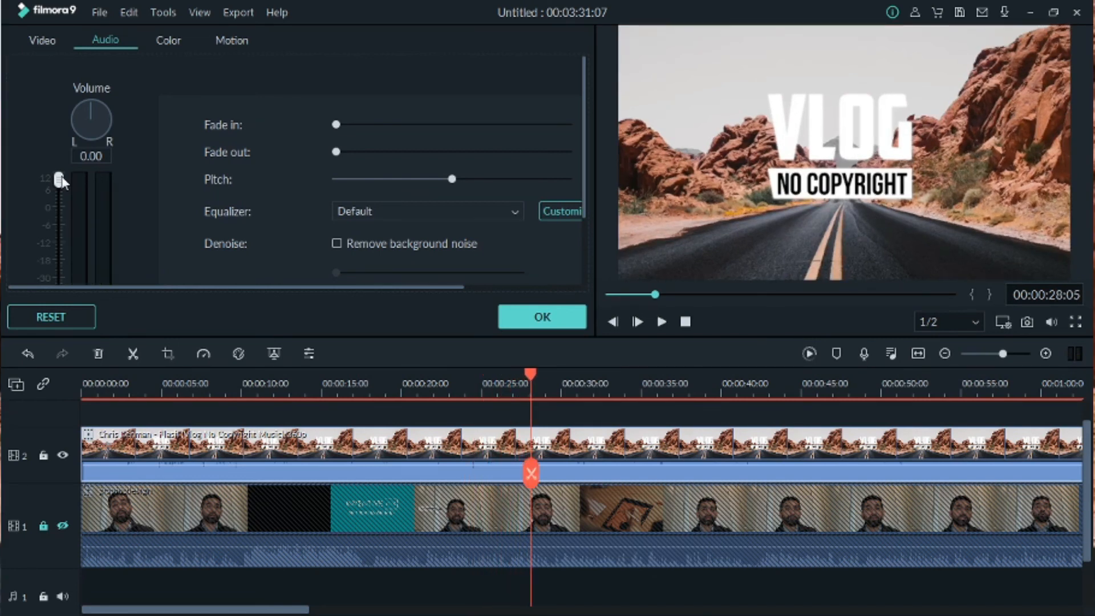
key("space")
key("space")
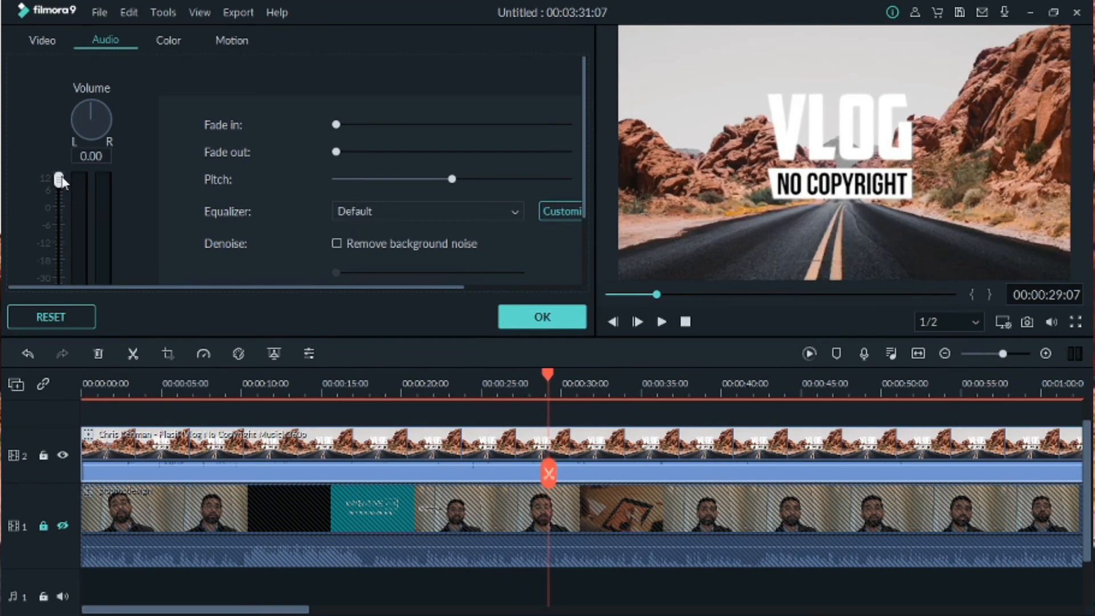
- Lower the music video's volume to about 0 dB during playback, and replay the timeline from the start to 00:00:01:20
key("space")
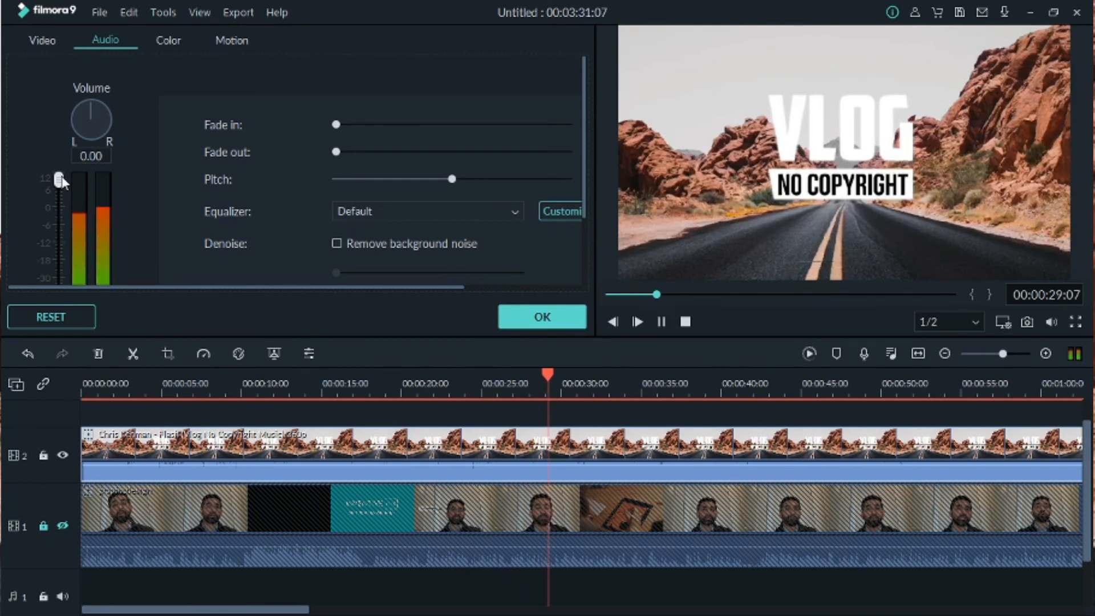
left_click_drag(59, 181, 62, 215)
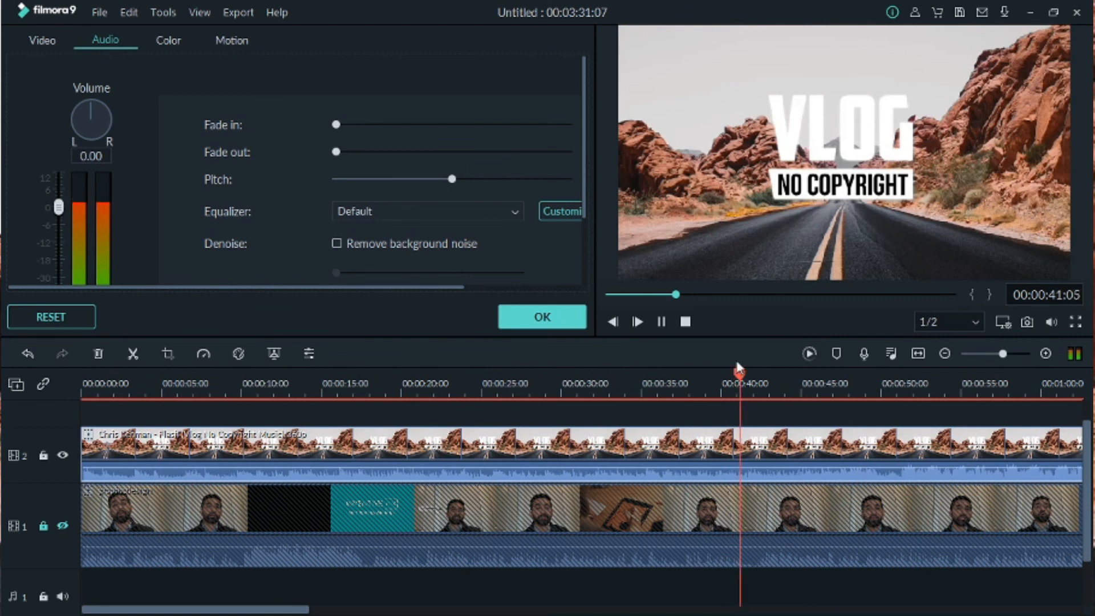
left_click(685, 322)
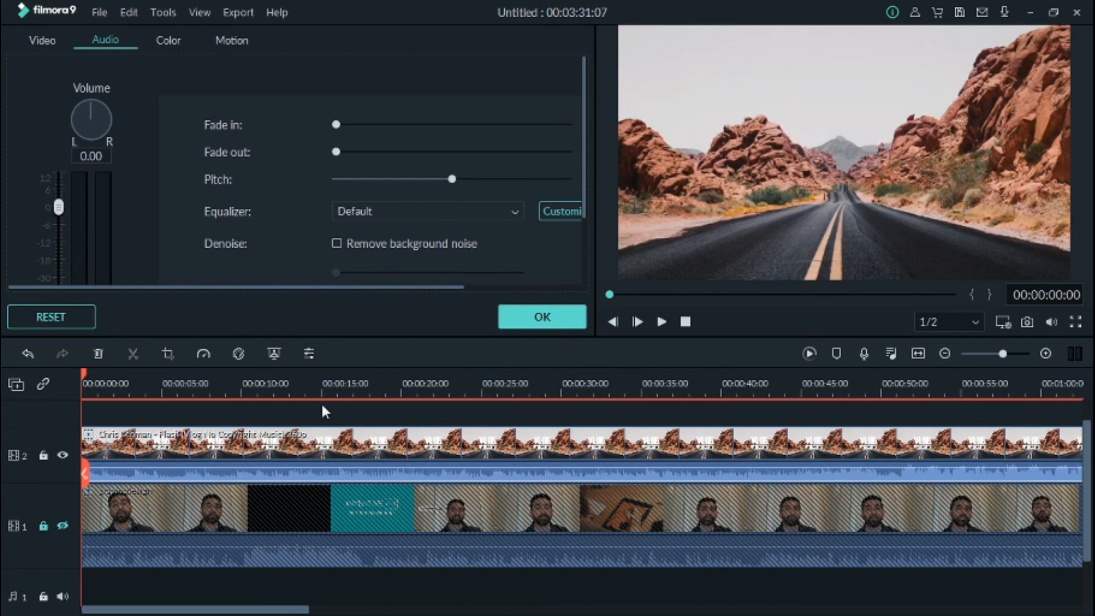
key("space")
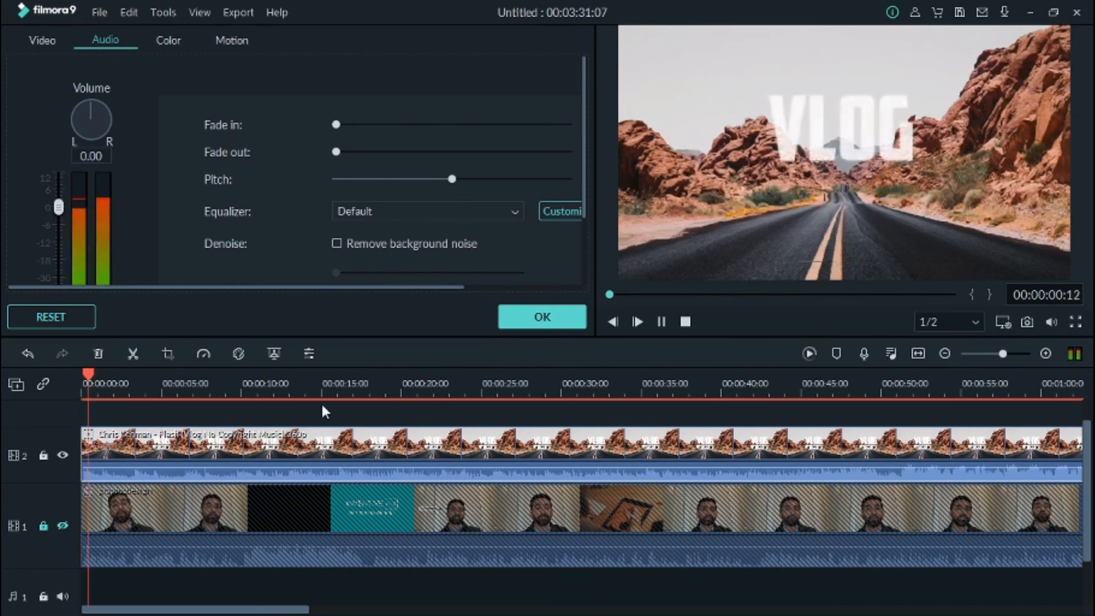
key("space")
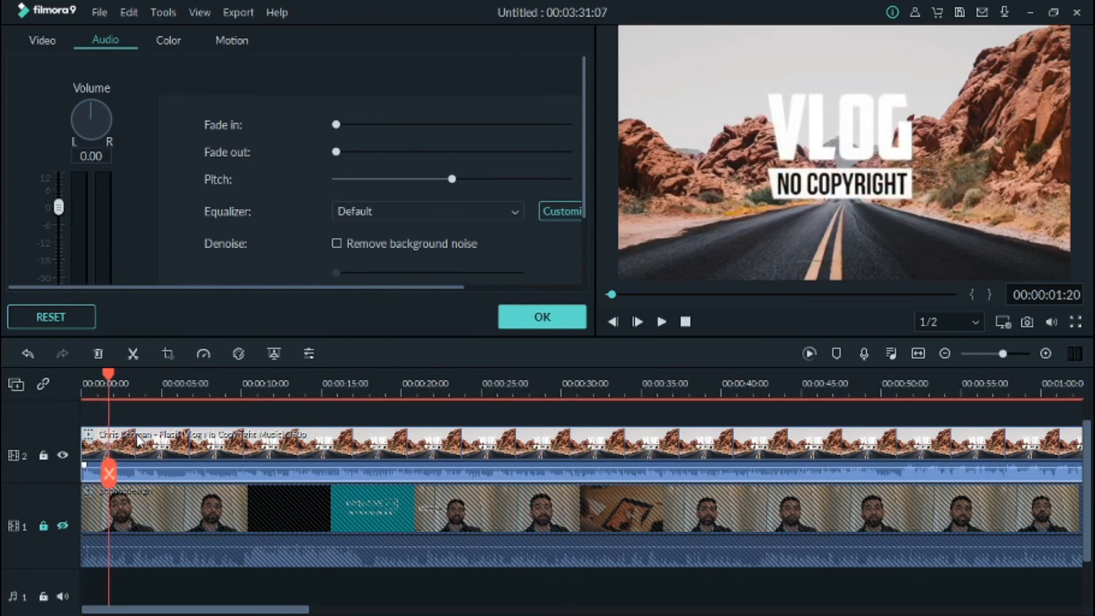
- Delete the music video from video track 2 and close its audio settings
key("Delete")
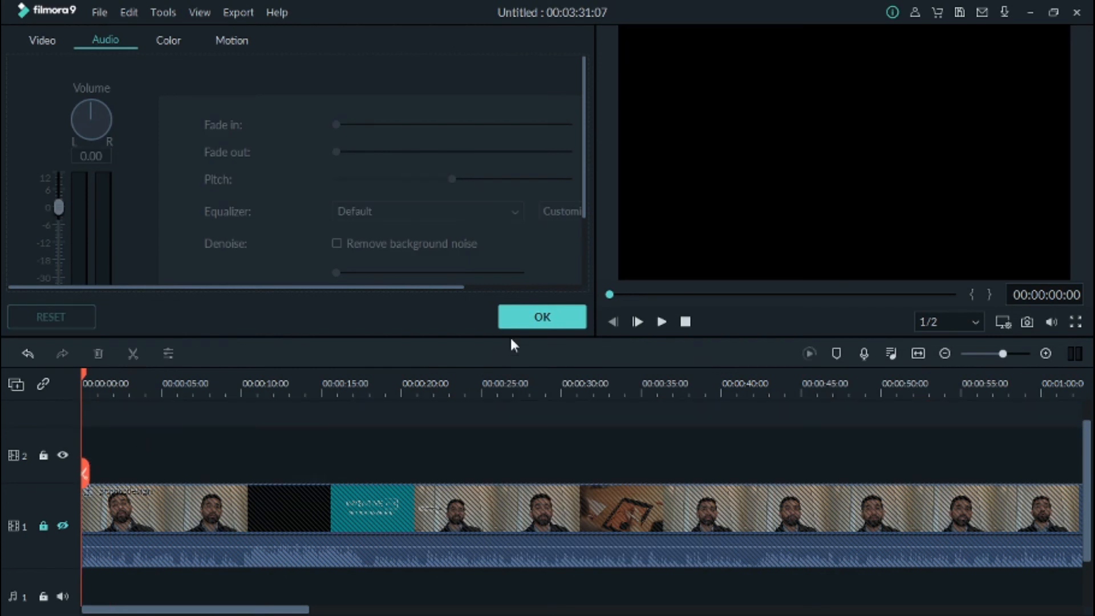
left_click(536, 318)
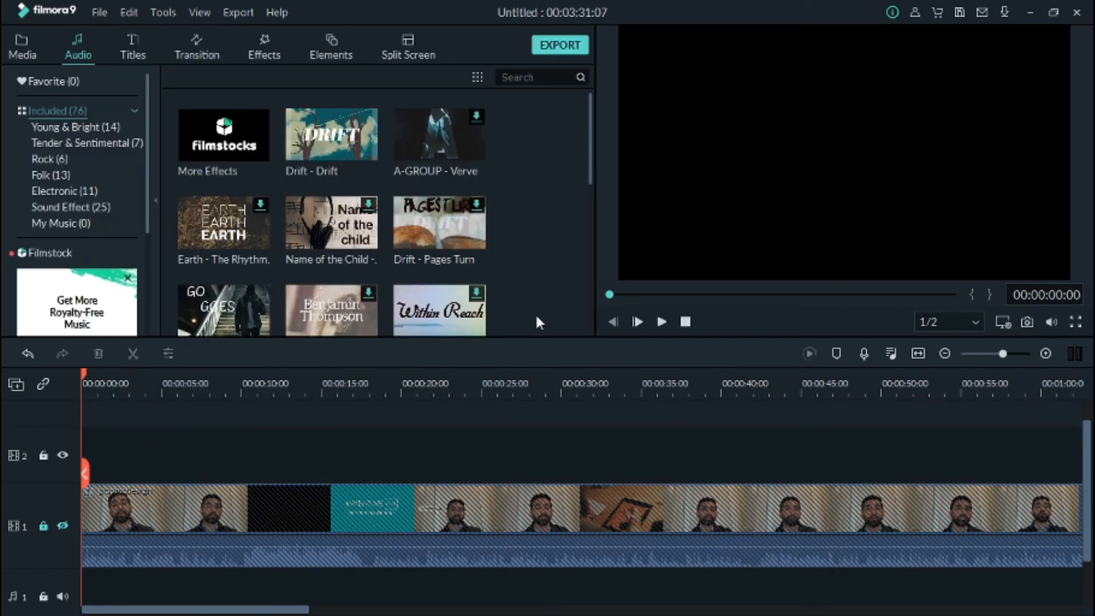
- Import the graphicdesign thumbnail image from the V 1 5 Reasons to be come a graphic designer folder into the project media
left_click(23, 54)
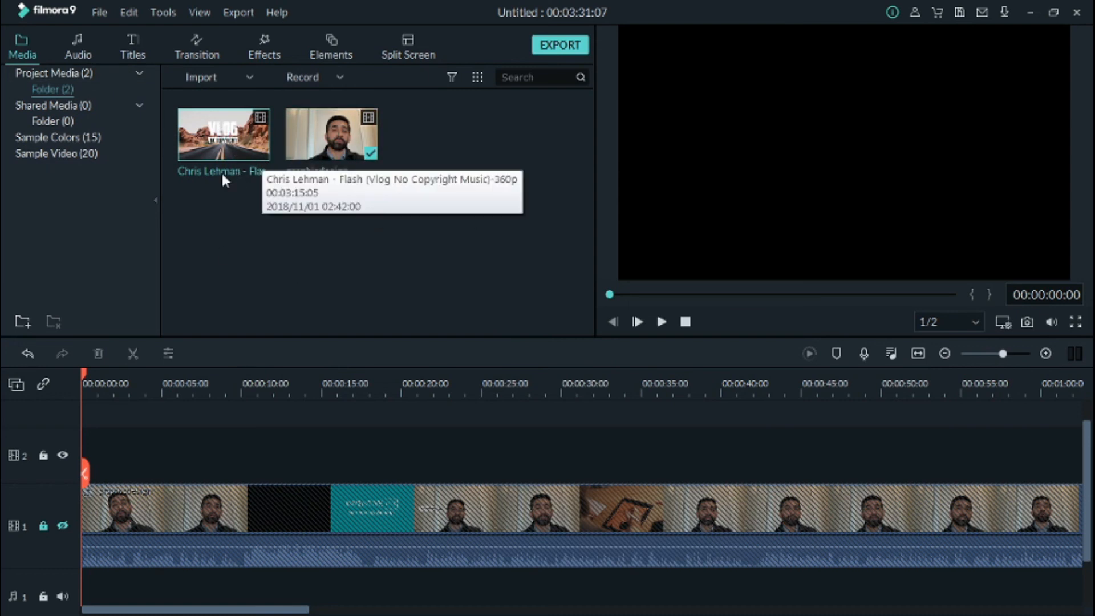
double_click(363, 238)
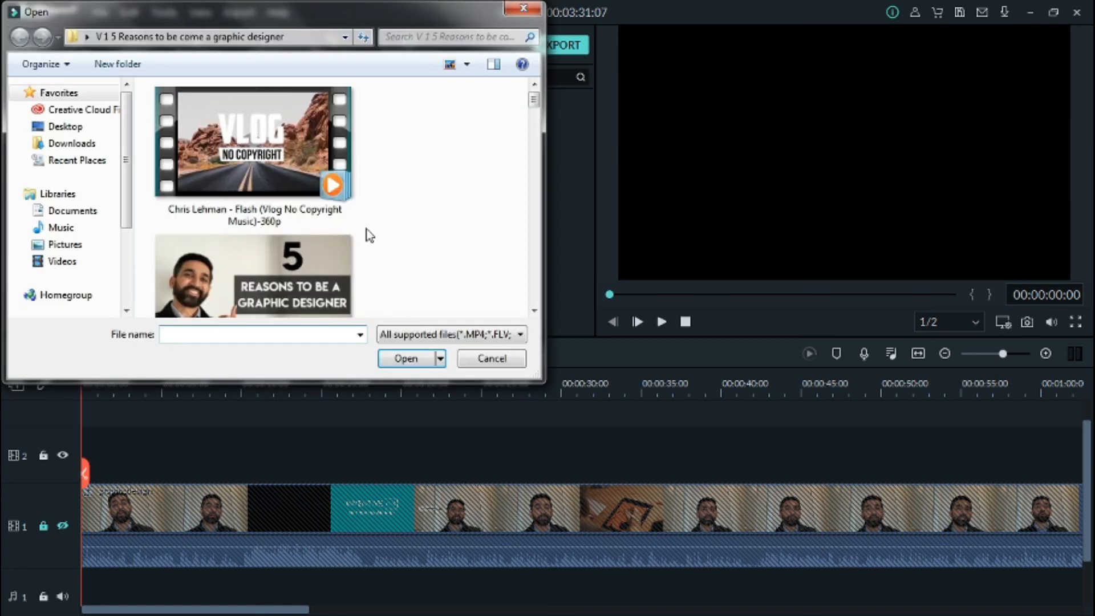
left_click_drag(533, 102, 533, 111)
left_click(318, 141)
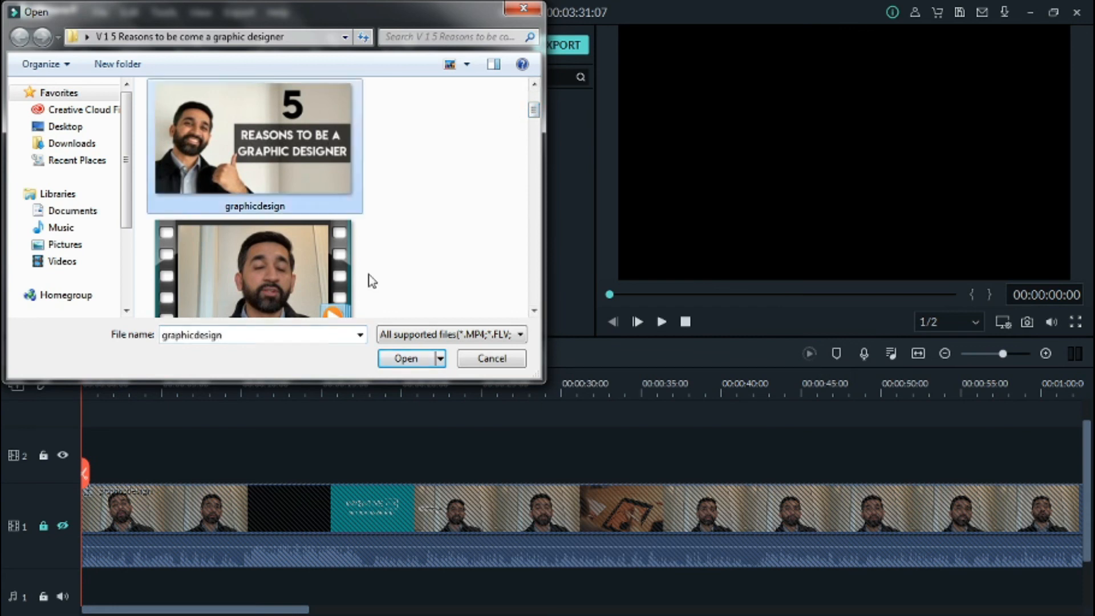
left_click(406, 358)
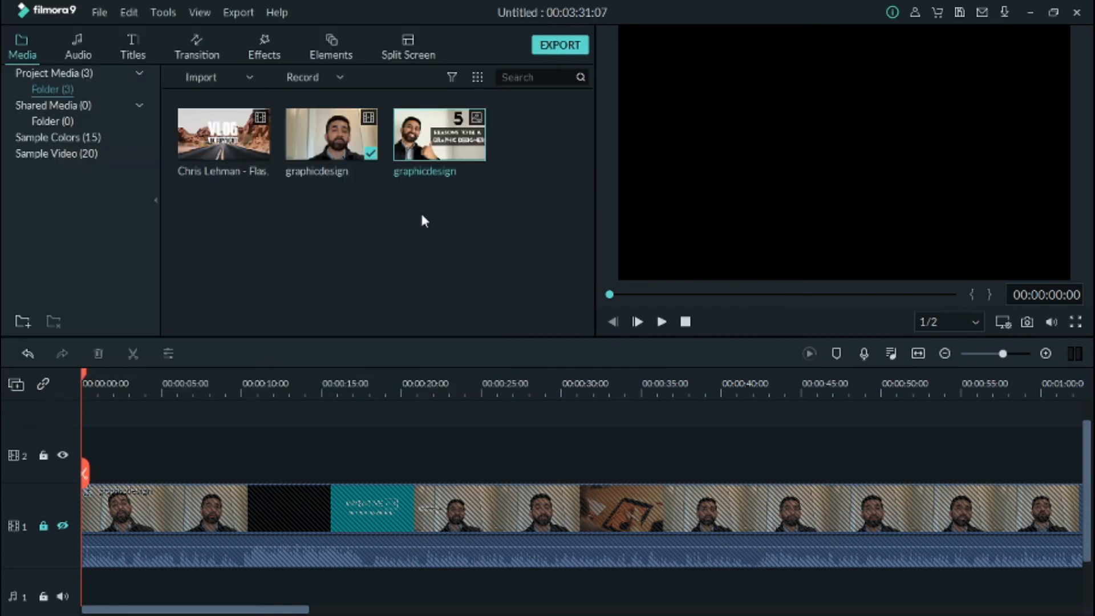
left_click(396, 187)
- Unlock and show video track 1, and delete the empty video track 2, with the playhead at 00:00:01:16
left_click_drag(82, 371, 107, 388)
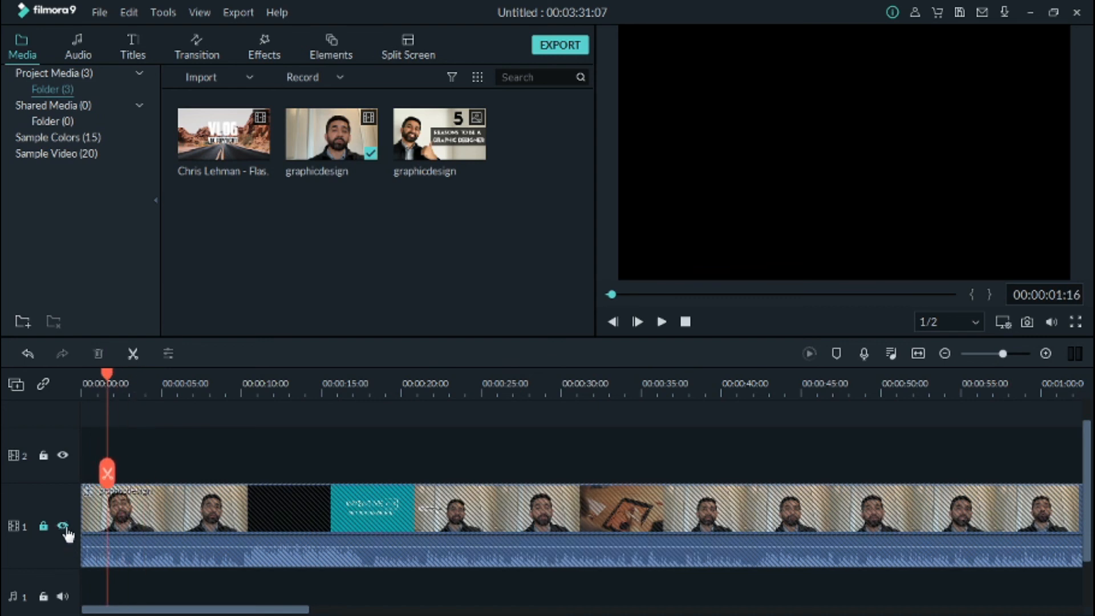
left_click(64, 527)
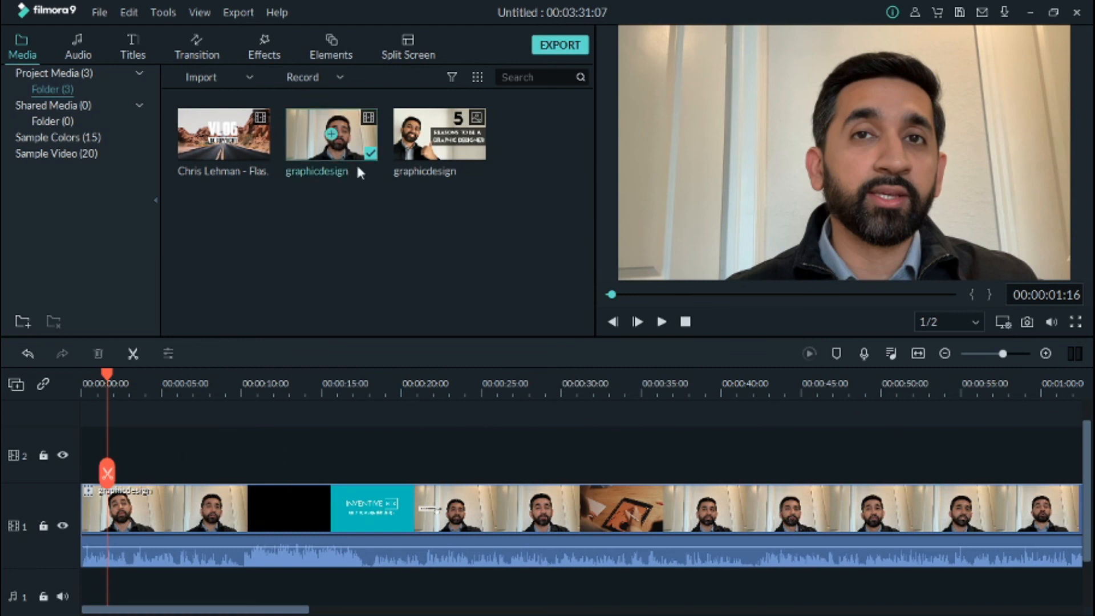
right_click(59, 442)
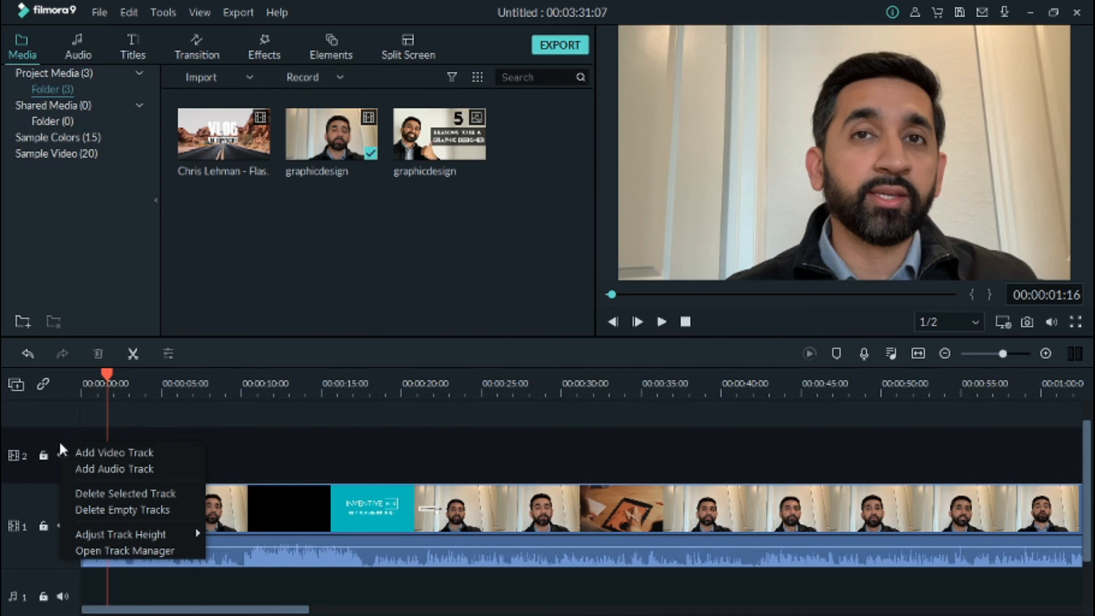
left_click(90, 494)
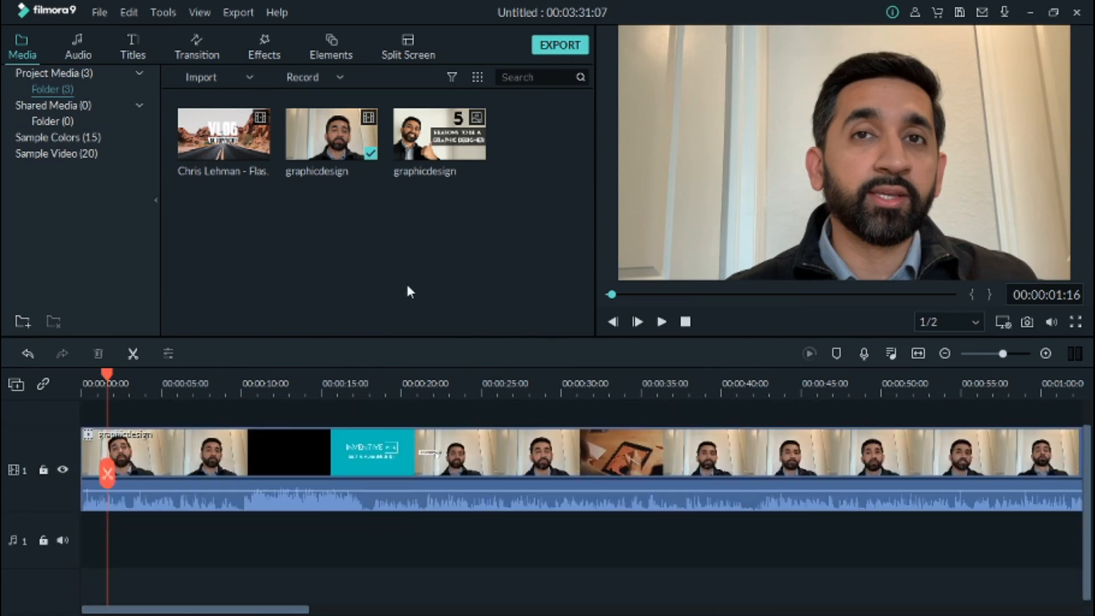
- Move the playhead to 00:00:32:12
left_click(601, 375)
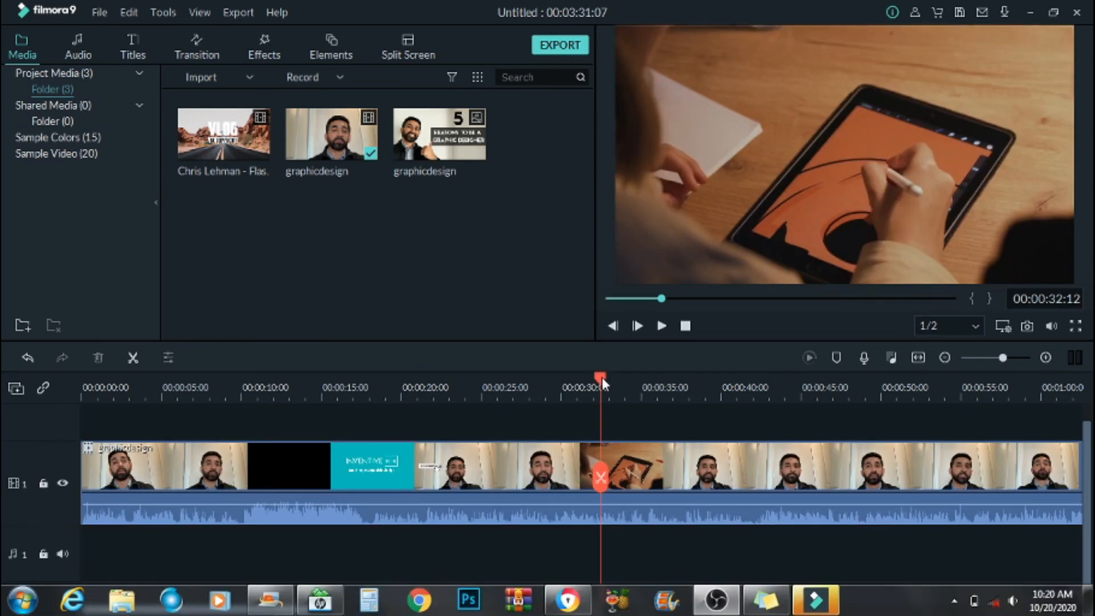